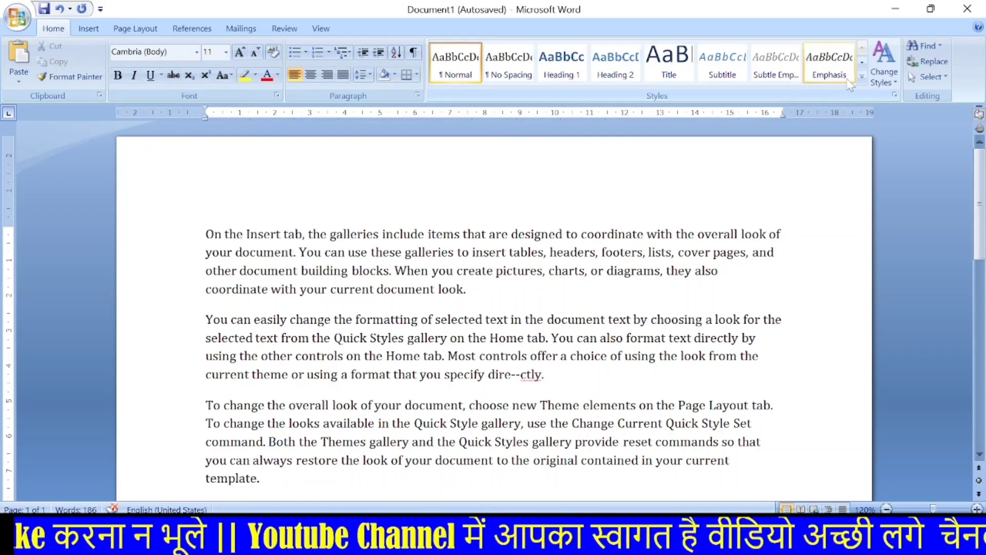
# Review the styles in the full Quick Styles gallery and preview the No Spacing style on the body paragraphs
pyautogui.click(862, 77)
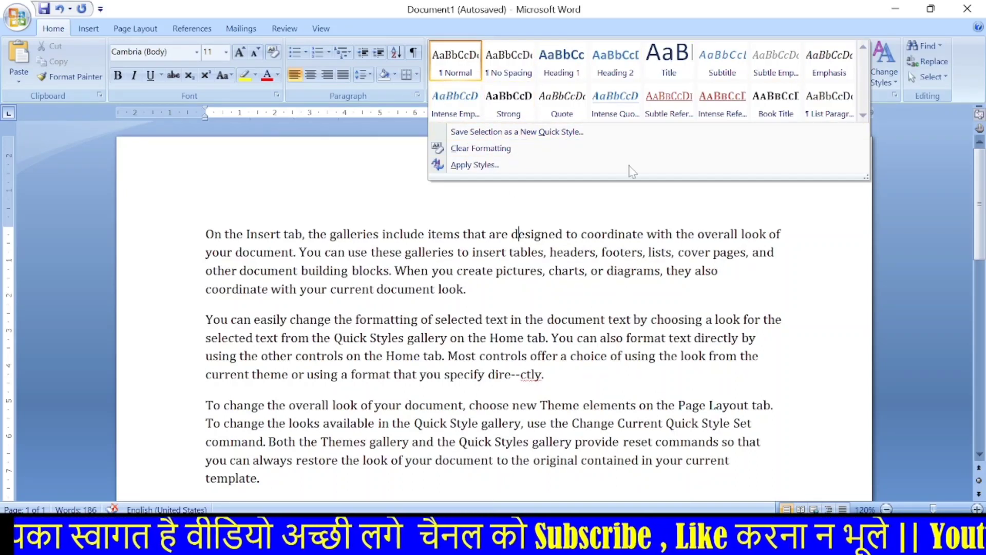
pyautogui.click(467, 72)
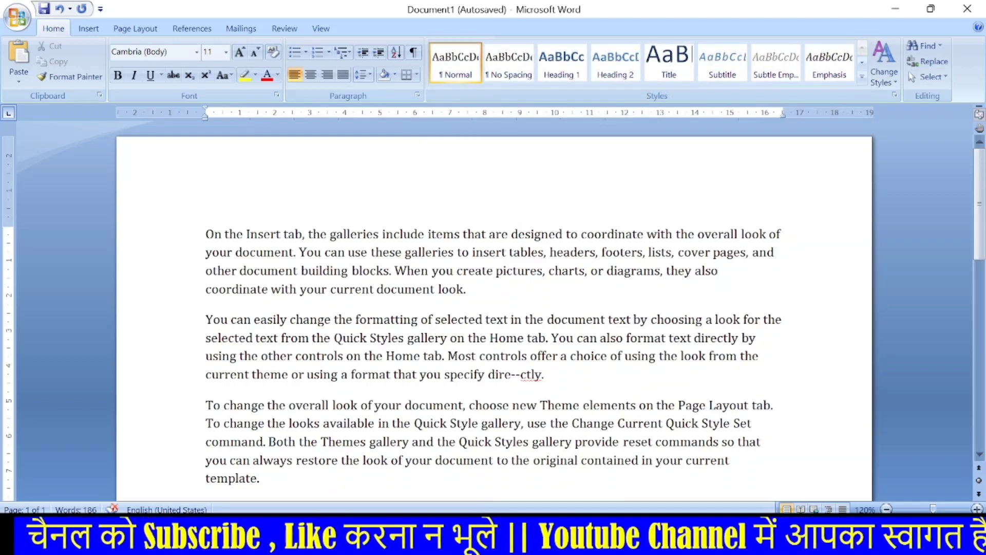
pyautogui.moveTo(215, 234); pyautogui.dragTo(733, 461)
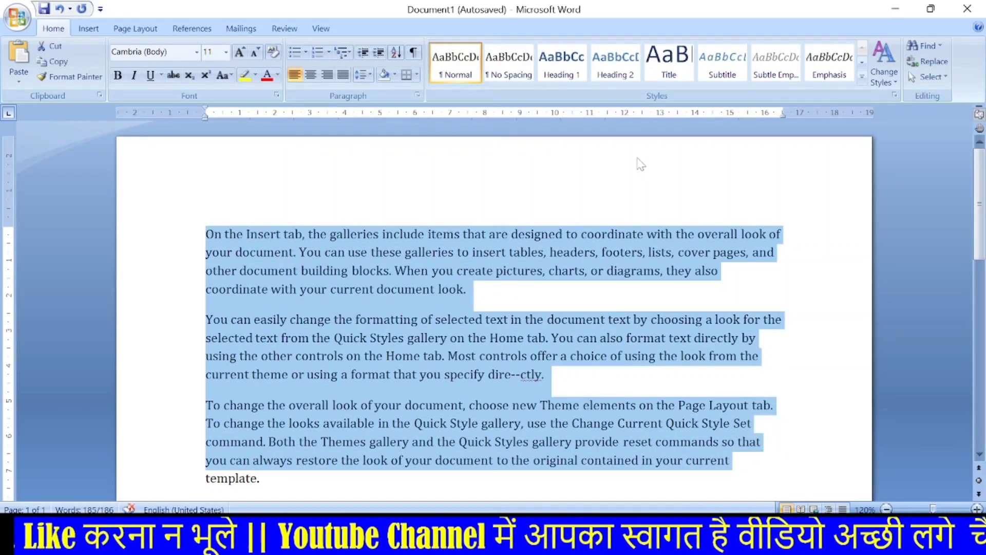
pyautogui.click(732, 226)
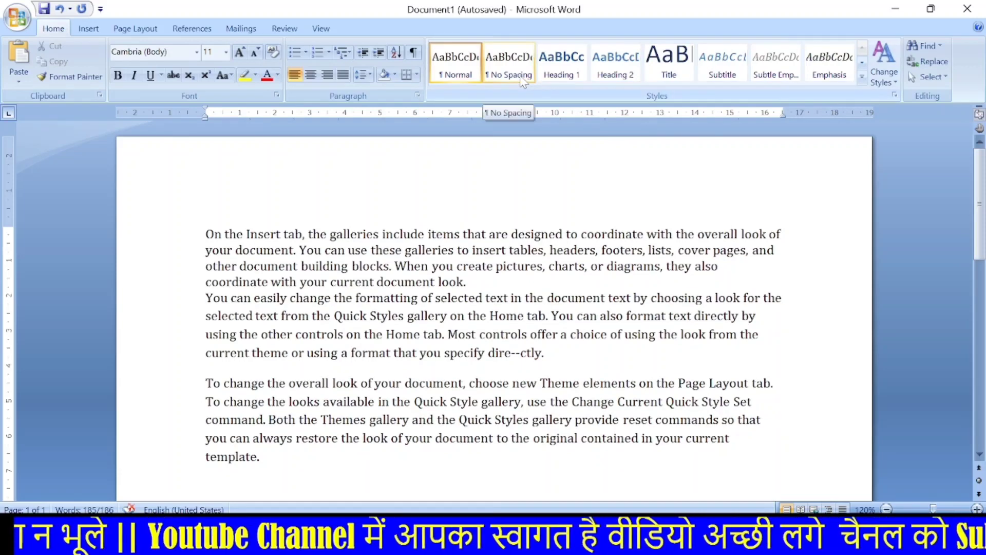
# Apply the No Spacing style to the first two paragraphs and increase their font size to 14
pyautogui.moveTo(205, 234); pyautogui.dragTo(619, 382)
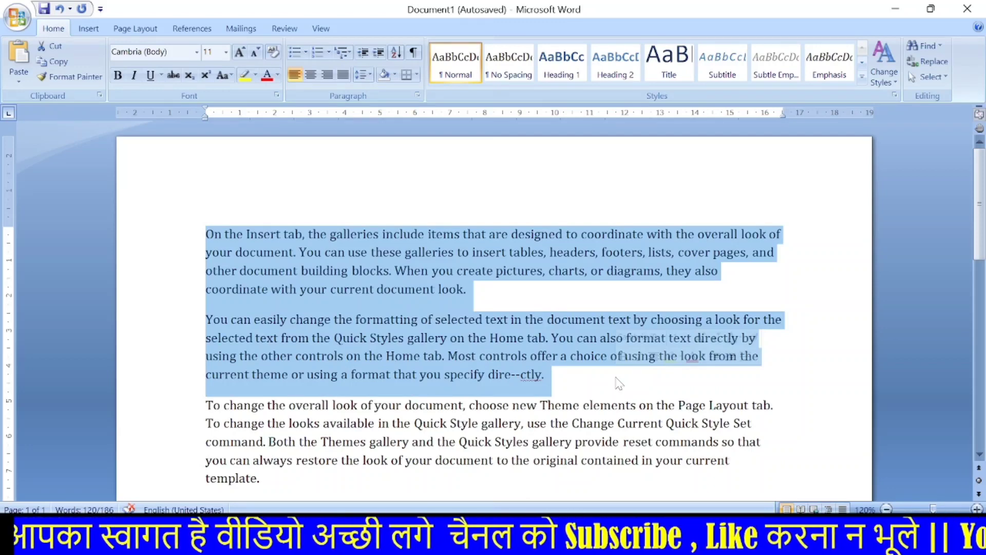
pyautogui.scroll(-1, 619, 383)
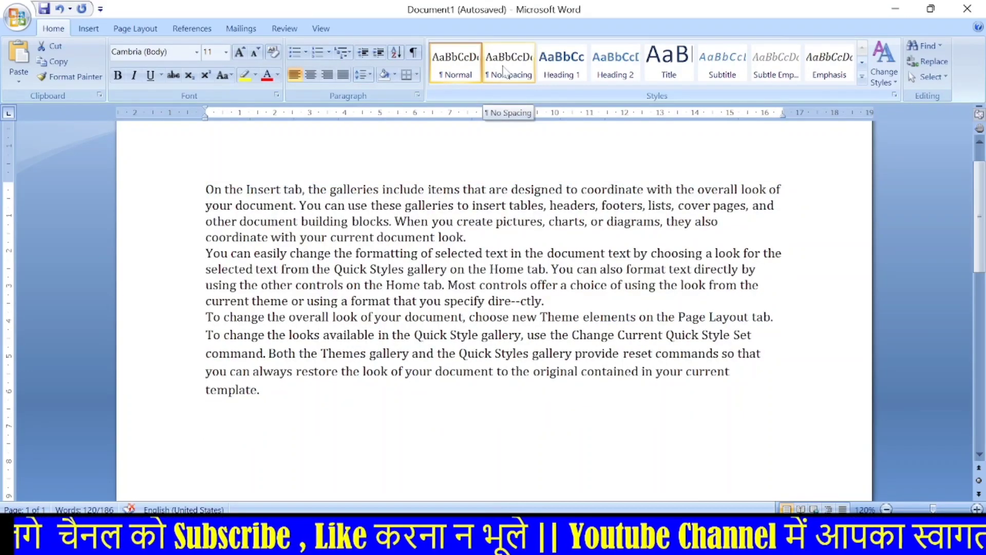
pyautogui.click(504, 72)
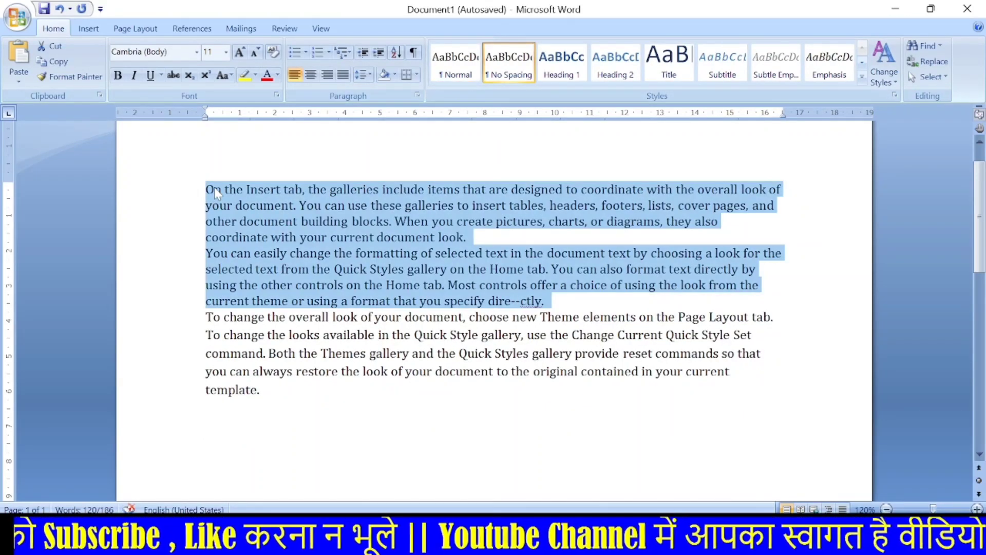
pyautogui.click(240, 53)
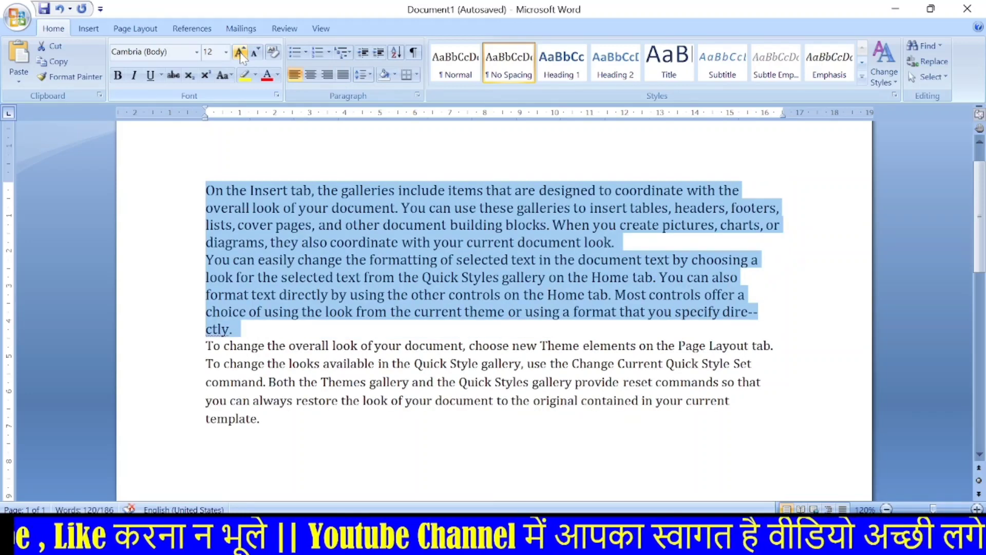
pyautogui.click(241, 53)
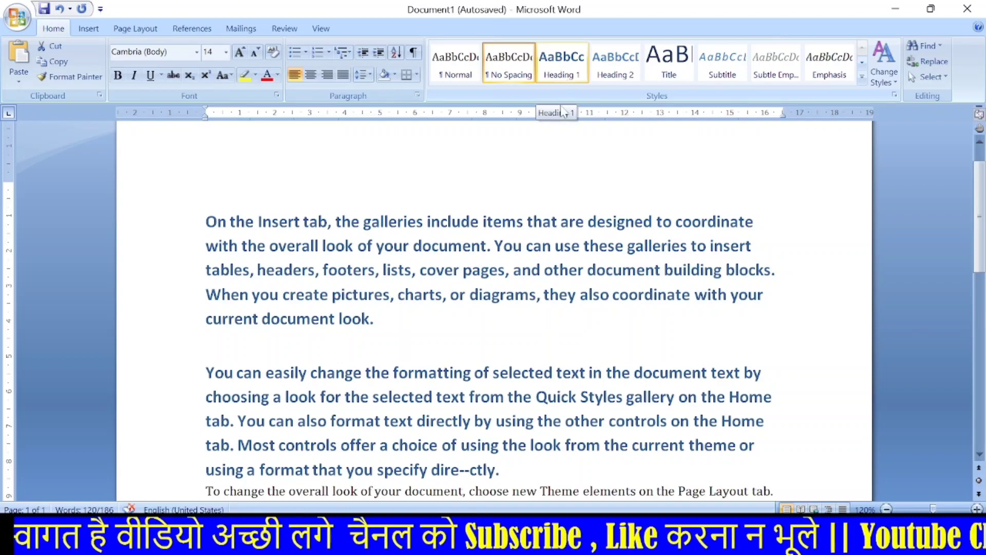
pyautogui.click(490, 275)
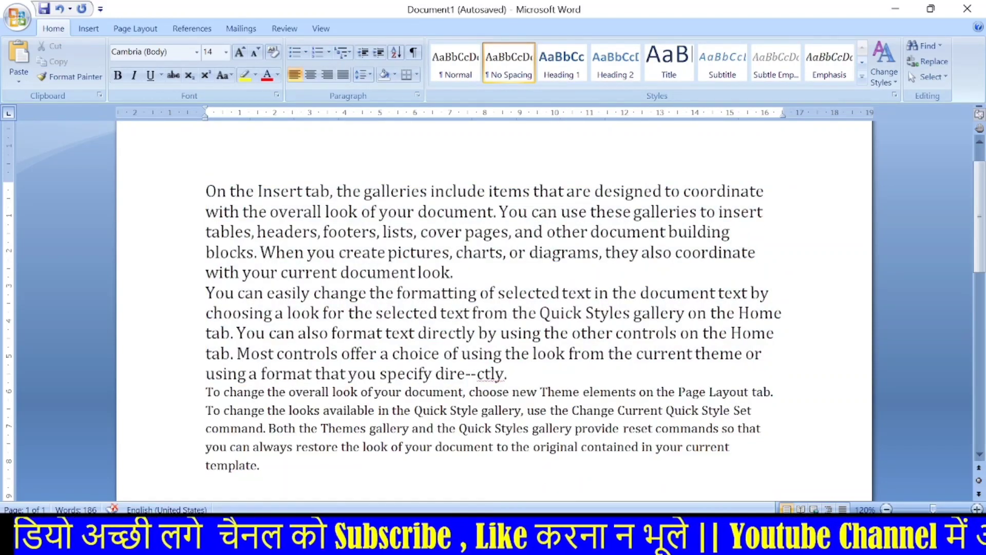
# Insert a new line above the first paragraph and enter "MS WORD" as the heading text
pyautogui.moveTo(206, 191); pyautogui.dragTo(705, 143)
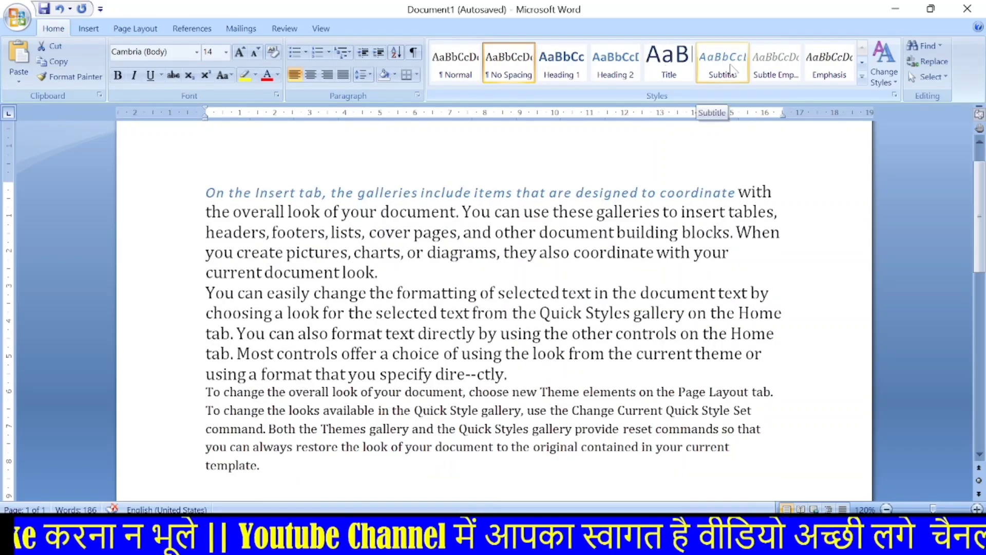
pyautogui.click(591, 191)
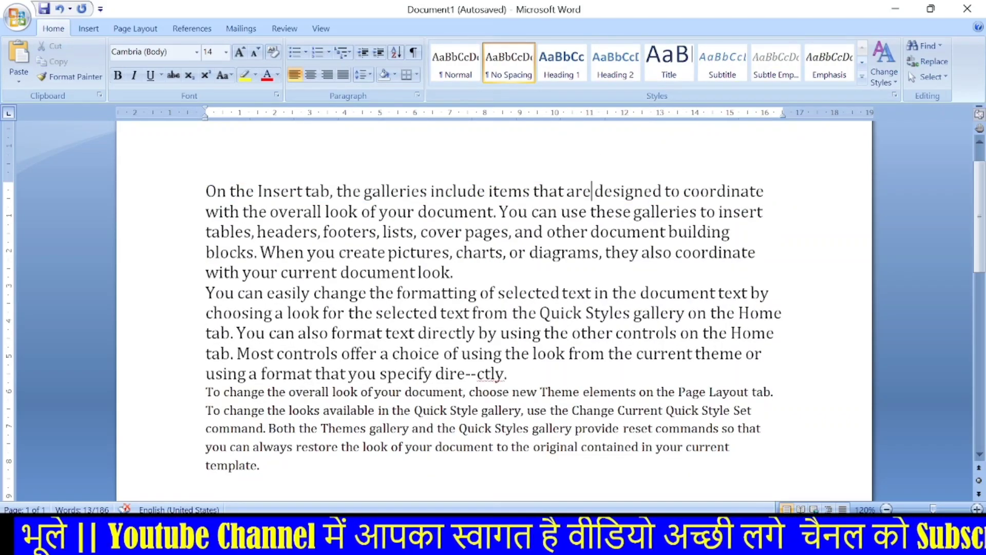
pyautogui.press('Return')
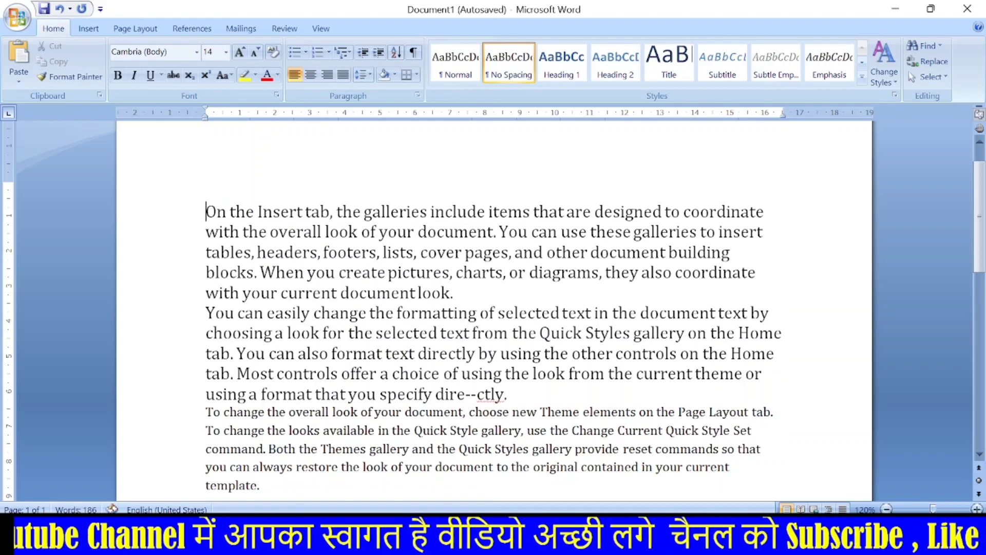
pyautogui.press('Up')
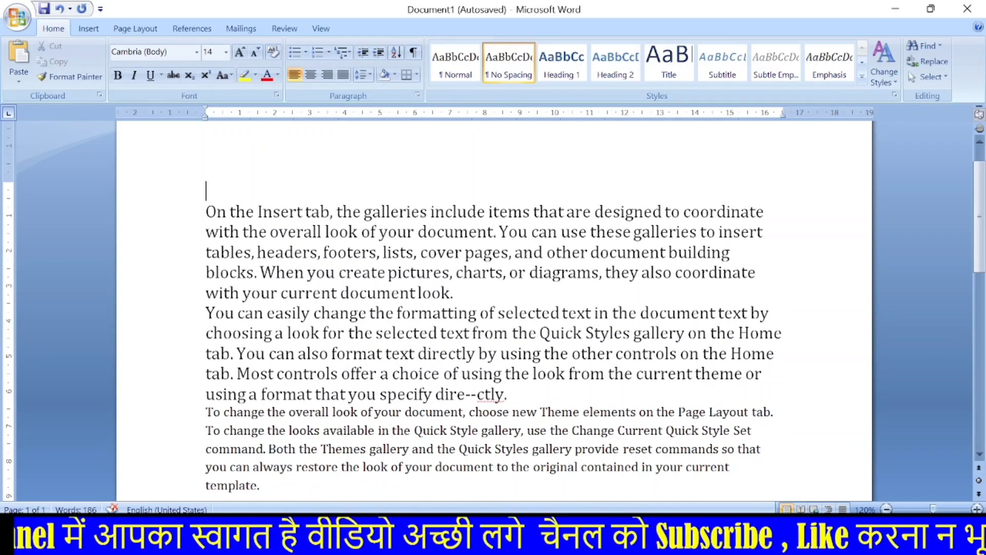
pyautogui.write('MS WO')
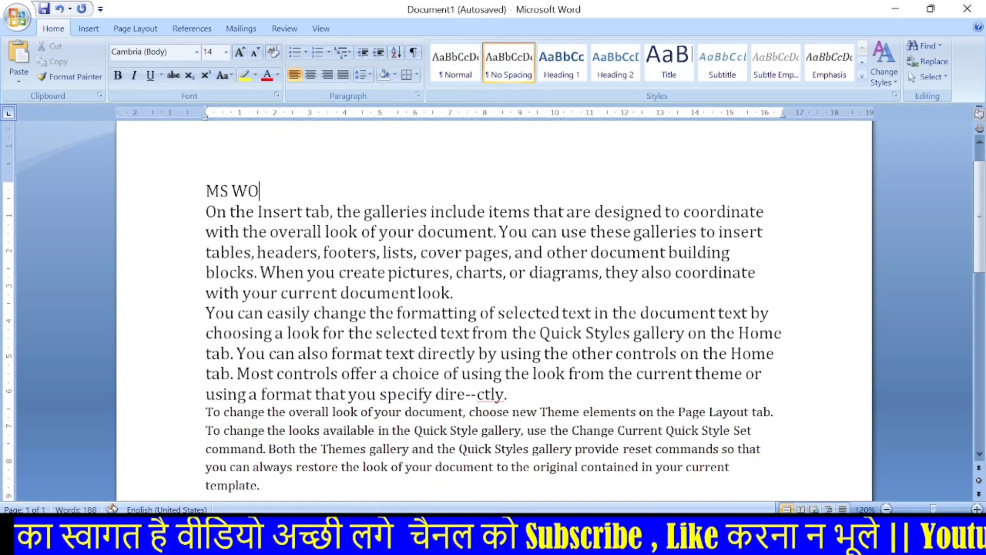
pyautogui.write('RD')
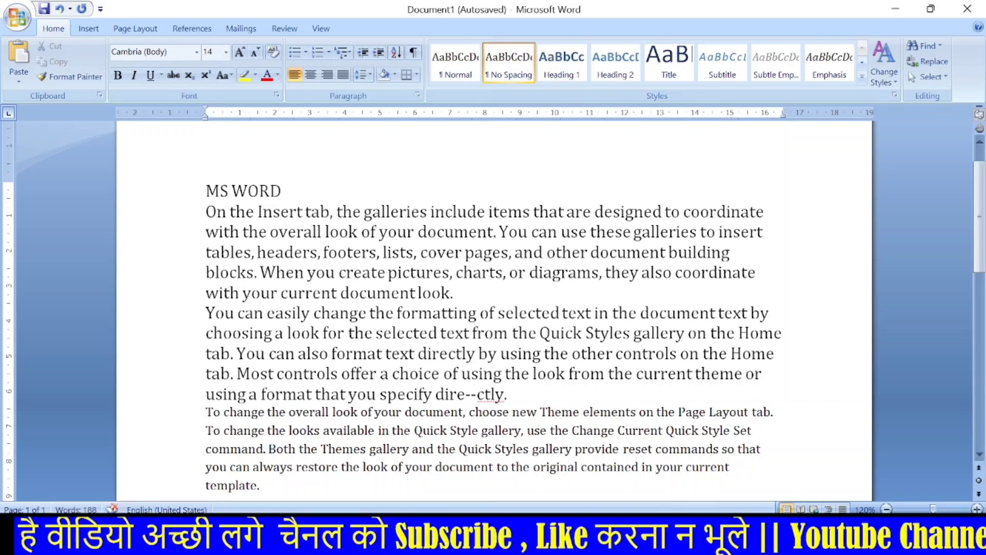
# Apply the Title style to the "MS WORD" line at the start of the document
pyautogui.moveTo(285, 191)
pyautogui.mouseDown()
pyautogui.moveTo(210, 189)
pyautogui.moveTo(291, 191)
pyautogui.mouseUp()
pyautogui.click(211, 189)
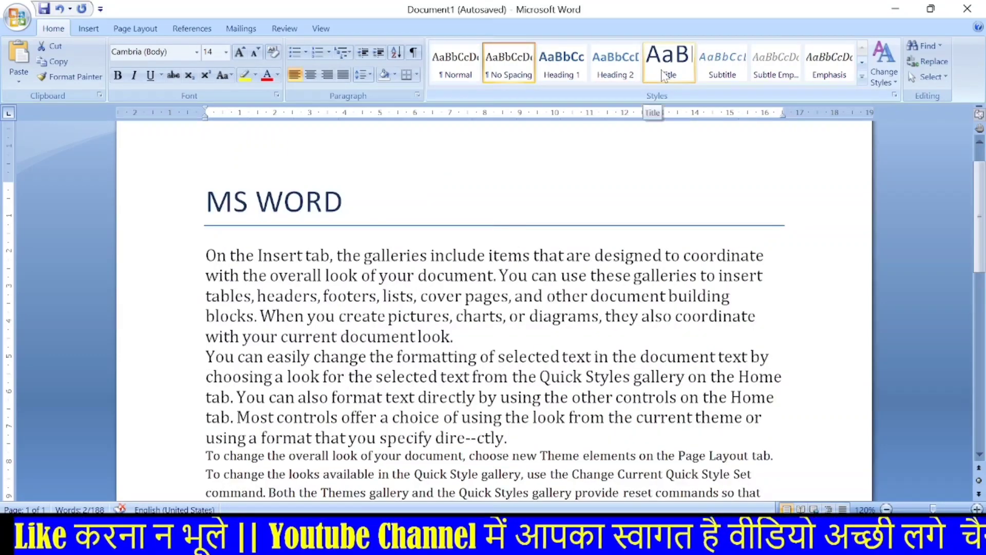
pyautogui.click(664, 76)
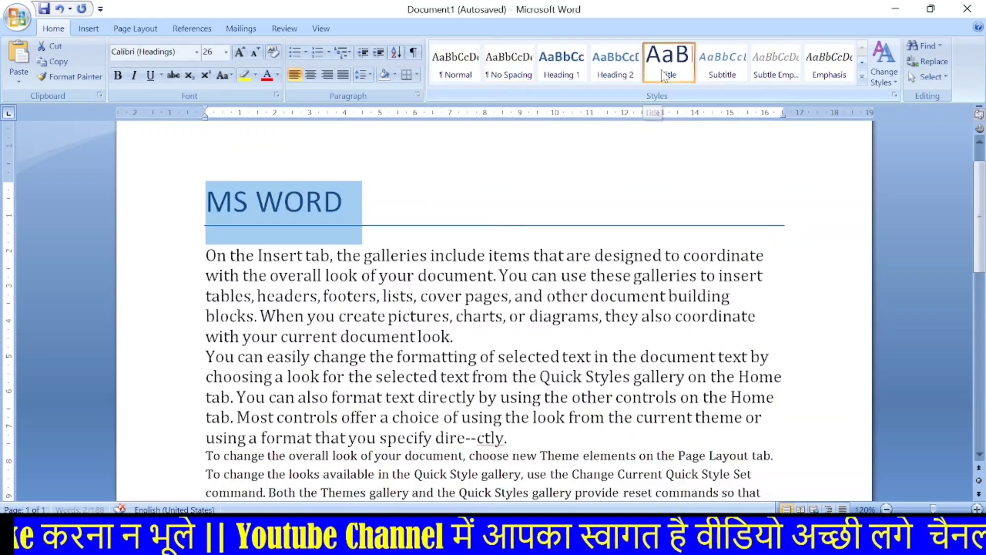
pyautogui.click(370, 218)
pyautogui.tripleClick(248, 232)
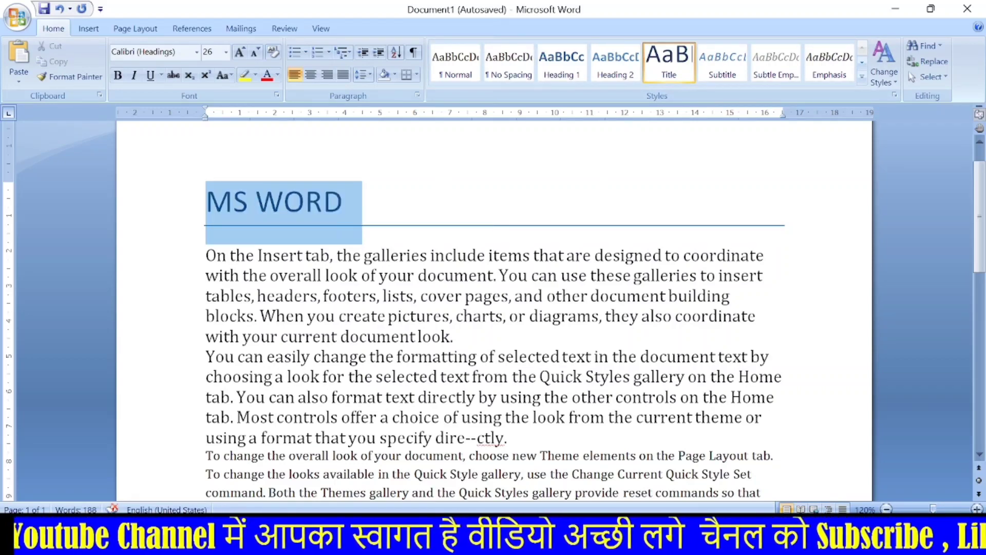
pyautogui.click(208, 218)
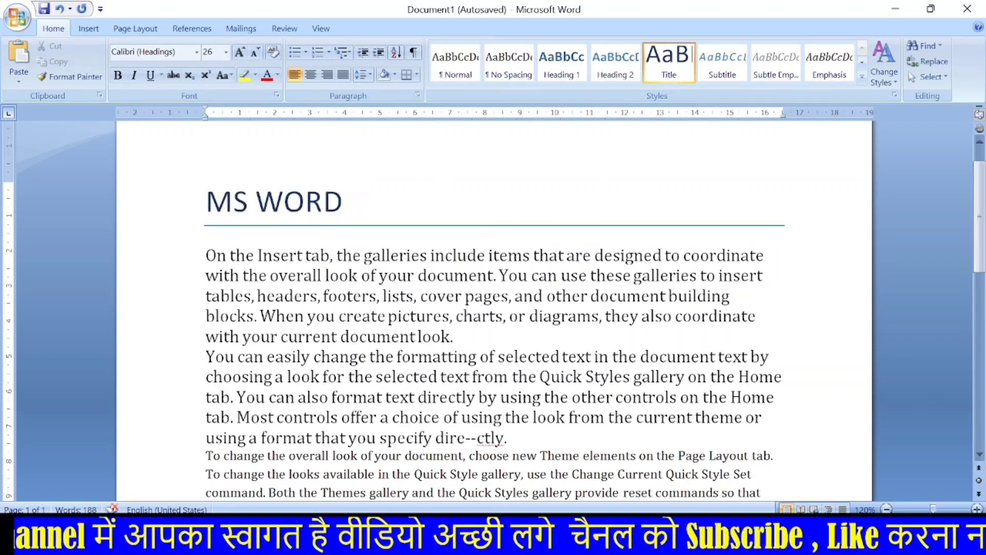
pyautogui.press('End')
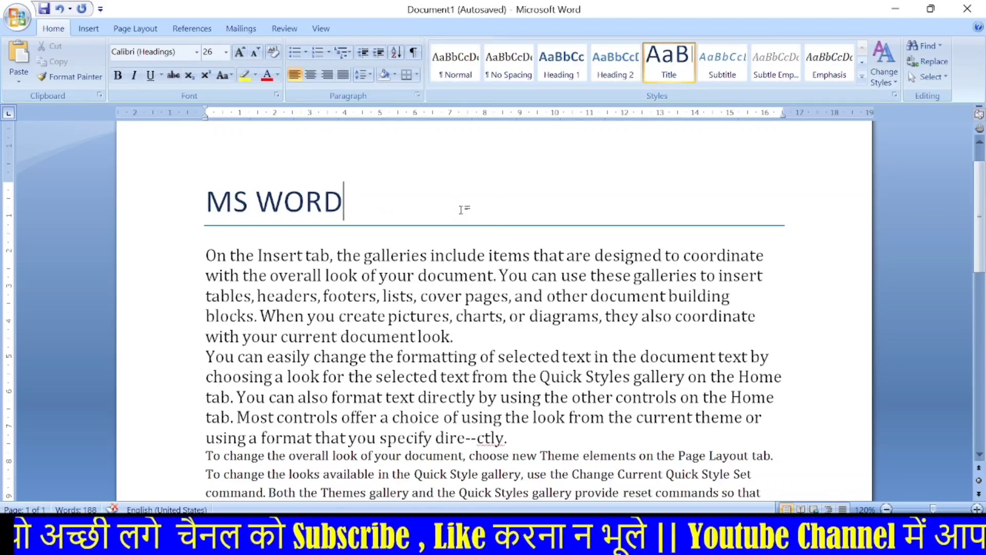
# Center the "MS WORD" title, and return it to left alignment
pyautogui.moveTo(345, 203); pyautogui.dragTo(242, 177)
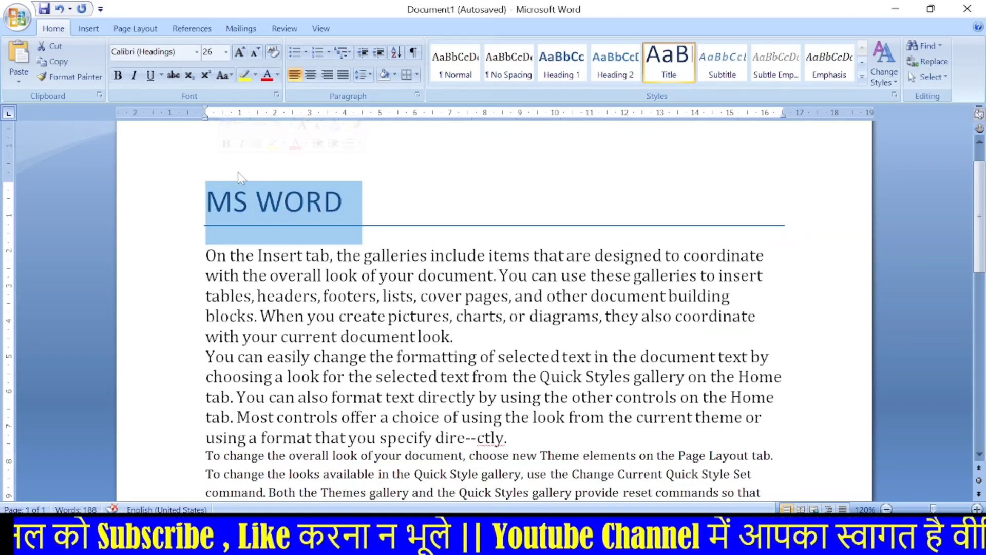
pyautogui.click(310, 75)
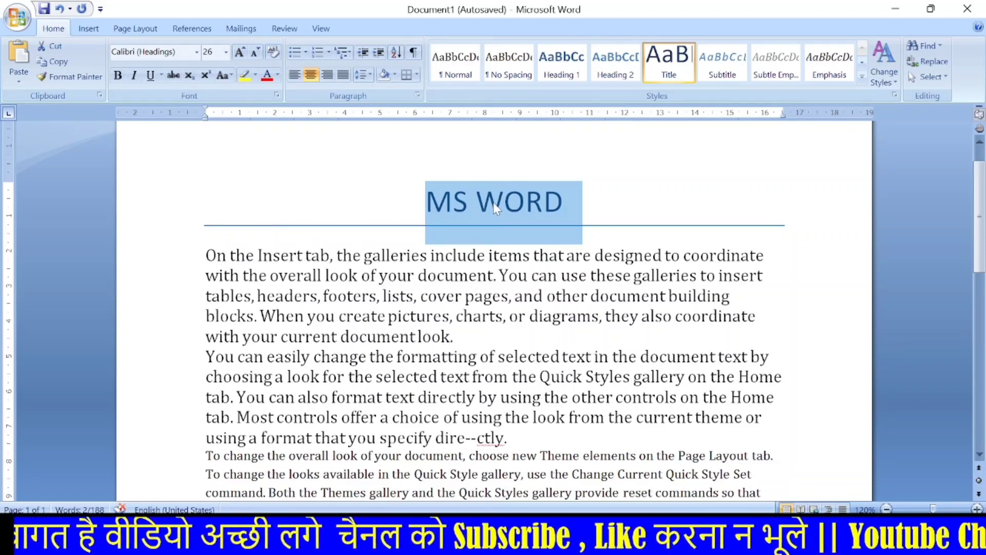
pyautogui.click(294, 74)
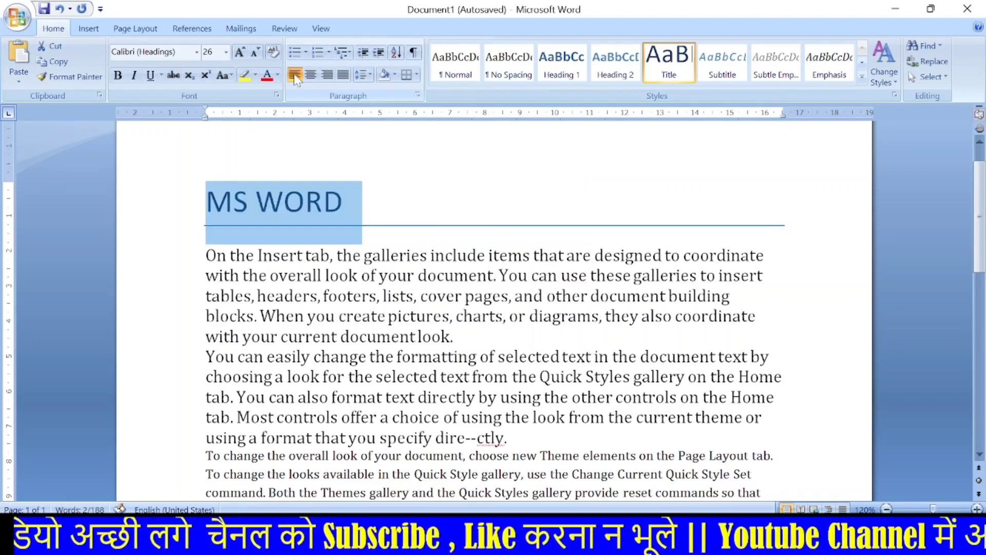
# Try the Heading 1 style at font size 18 on the "MS WORD" line, and reapply the Title style
pyautogui.click(560, 75)
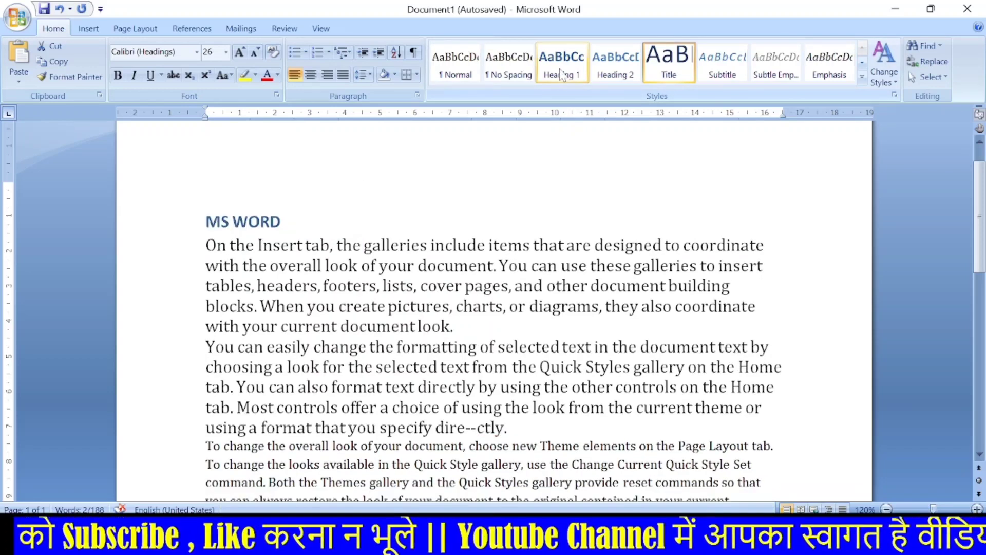
pyautogui.click(239, 52)
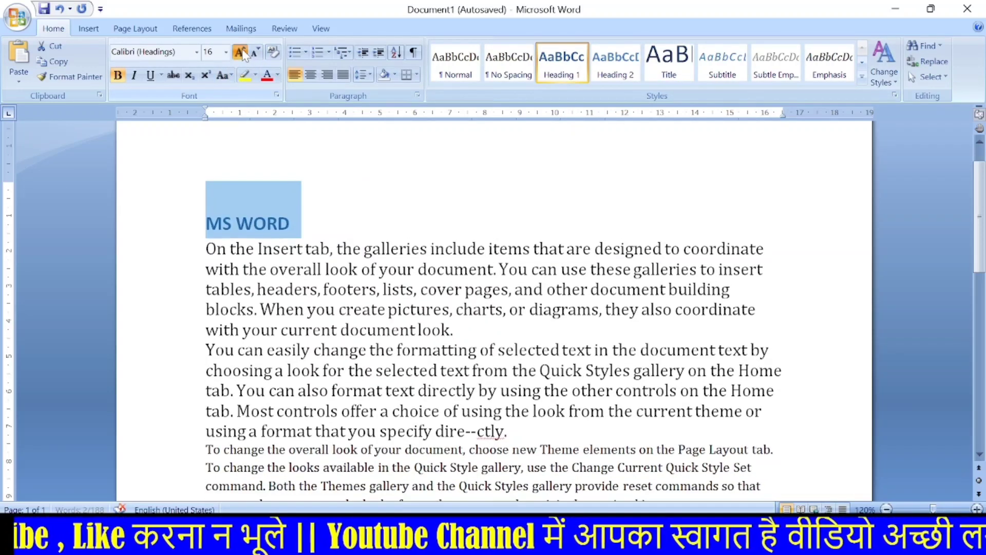
pyautogui.click(239, 52)
pyautogui.press('Right')
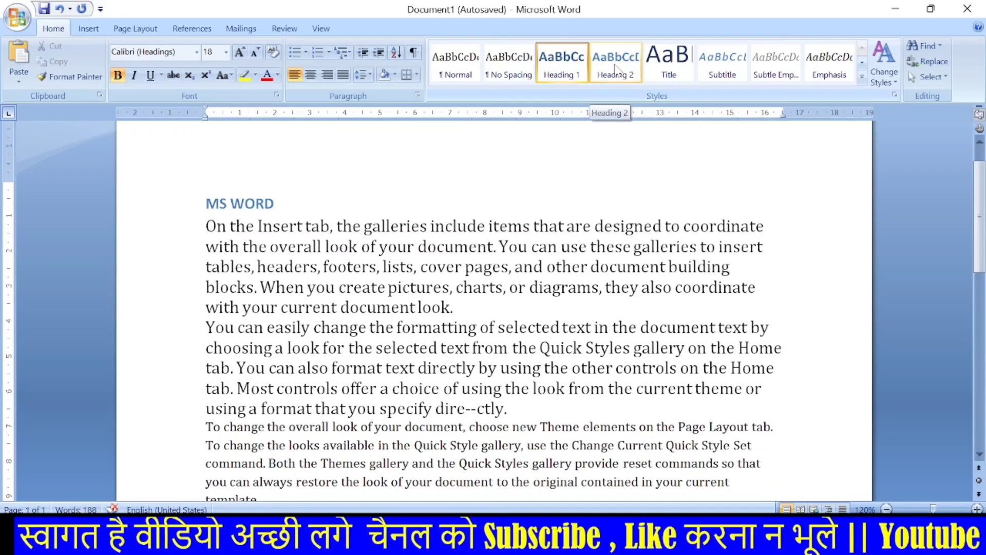
pyautogui.click(675, 74)
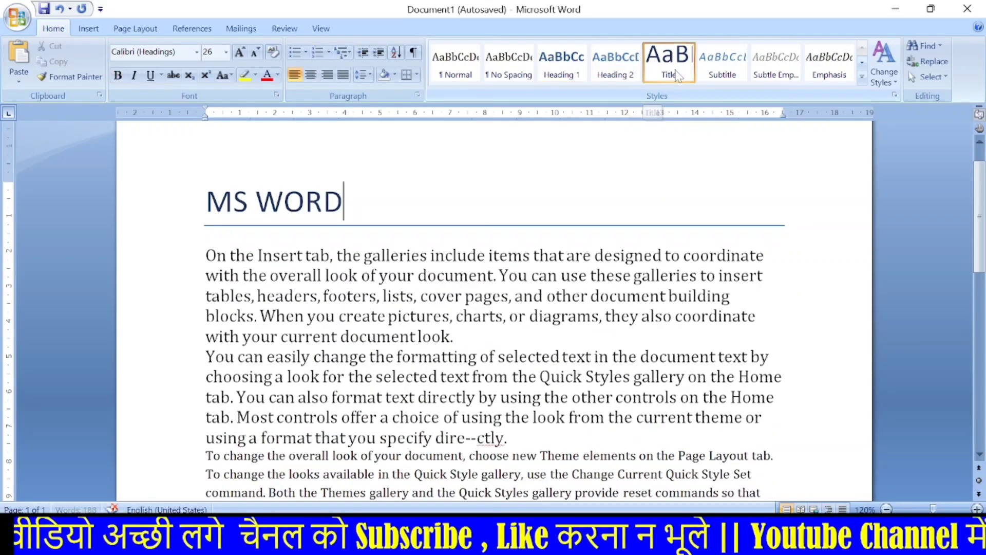
# Add a new line containing "STYLES" directly below the "MS WORD" title
pyautogui.press('Return')
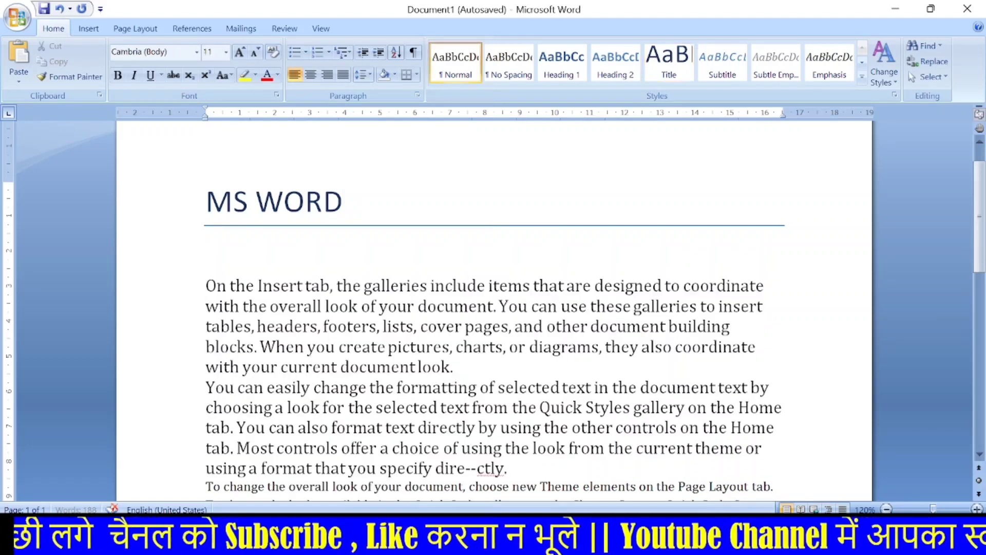
pyautogui.write('STY')
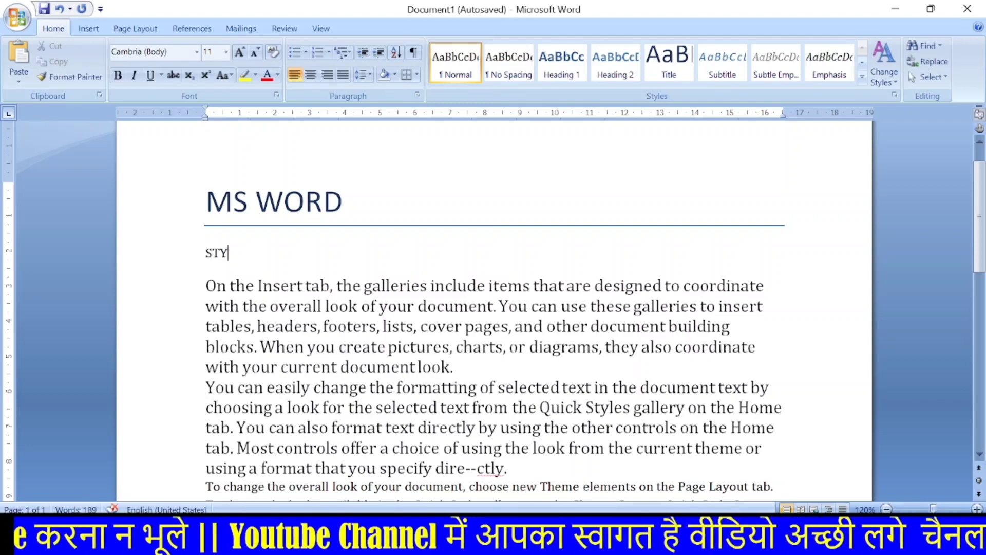
pyautogui.write('LES')
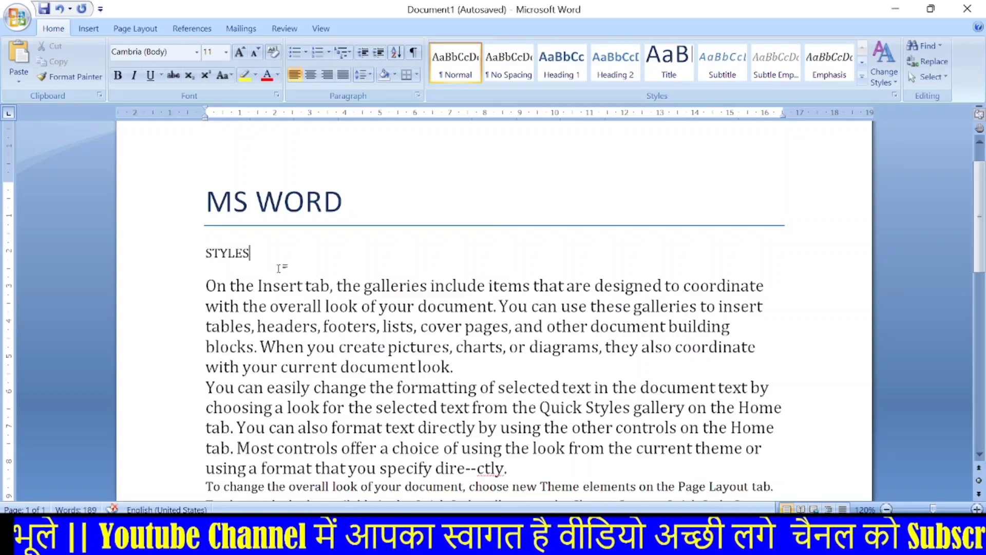
# Apply the Subtitle style to the "STYLES" line below the title
pyautogui.moveTo(249, 253); pyautogui.dragTo(207, 257)
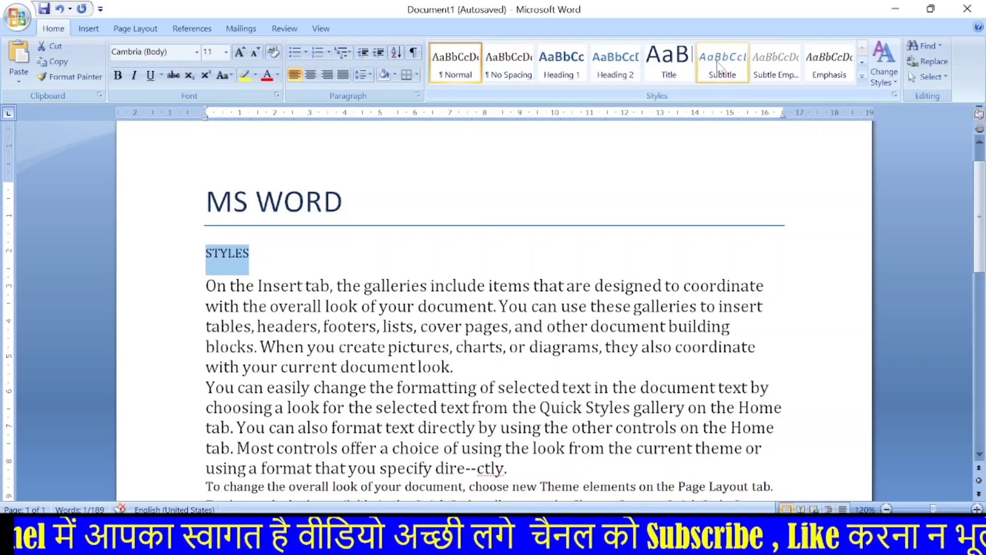
pyautogui.click(723, 74)
pyautogui.click(238, 255)
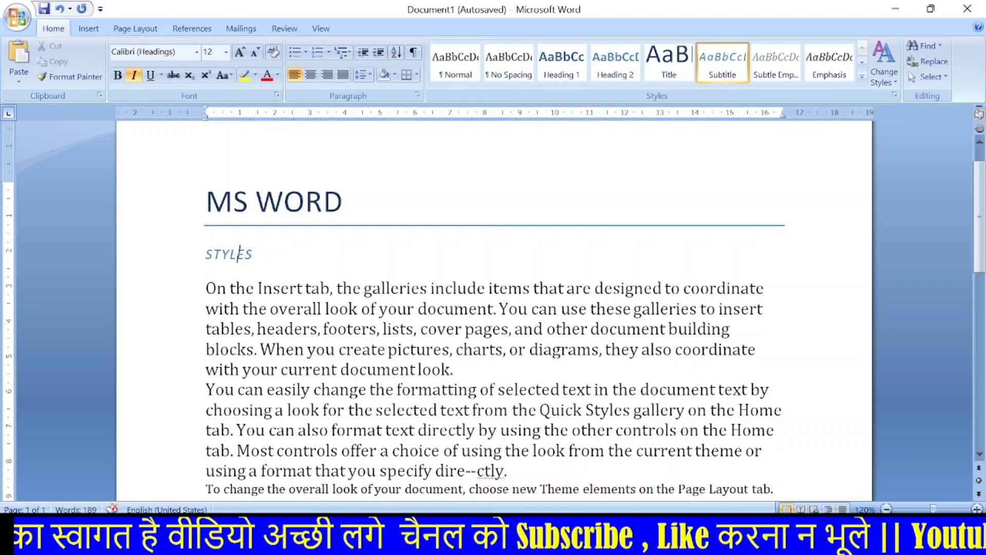
pyautogui.moveTo(207, 204); pyautogui.dragTo(401, 218)
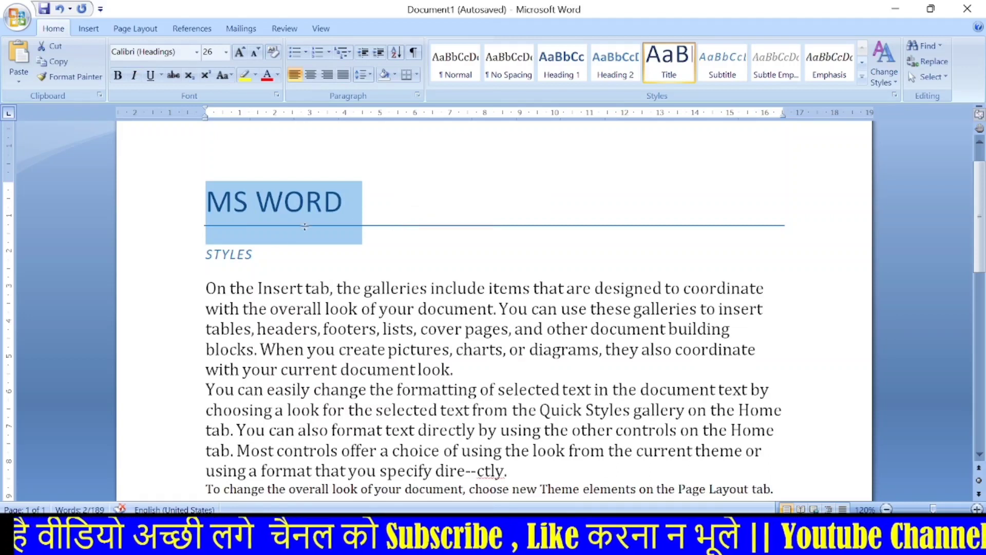
pyautogui.click(255, 254)
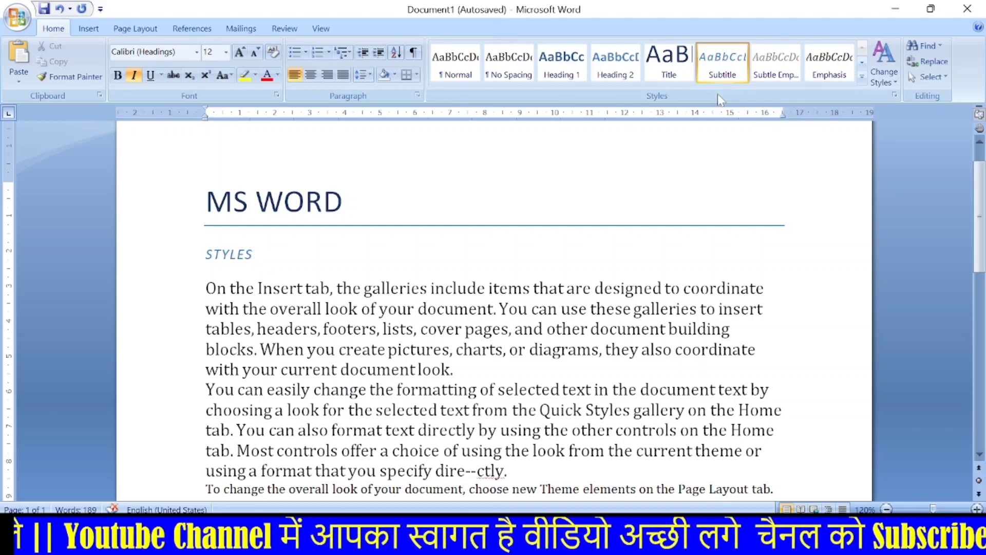
# Try the Subtle Emphasis and Emphasis styles on the "MS WORD" title
pyautogui.click(786, 74)
pyautogui.moveTo(343, 201); pyautogui.dragTo(205, 202)
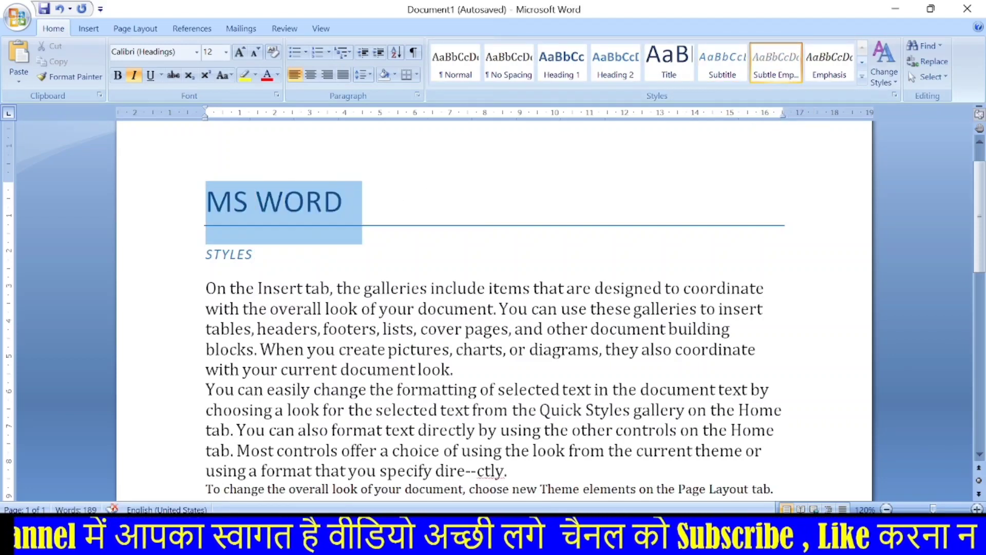
pyautogui.click(766, 76)
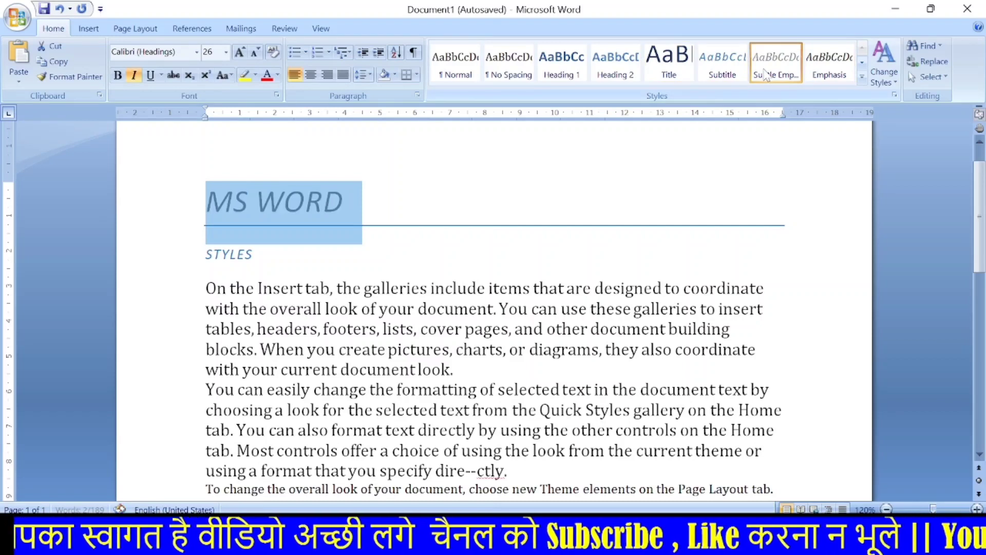
pyautogui.click(828, 72)
# Try the Book Title style on the "MS WORD" title, and clear all formatting from that line
pyautogui.click(861, 78)
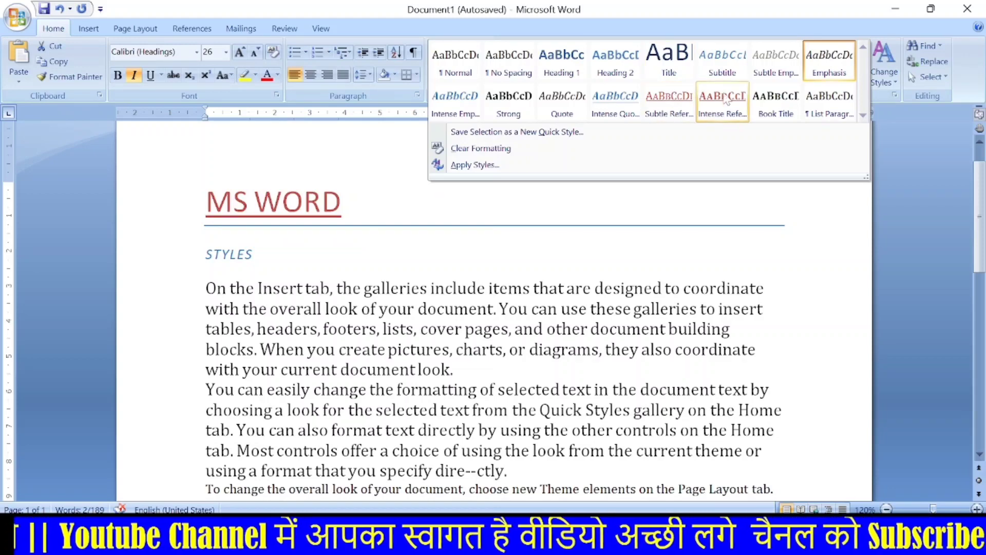
pyautogui.click(776, 105)
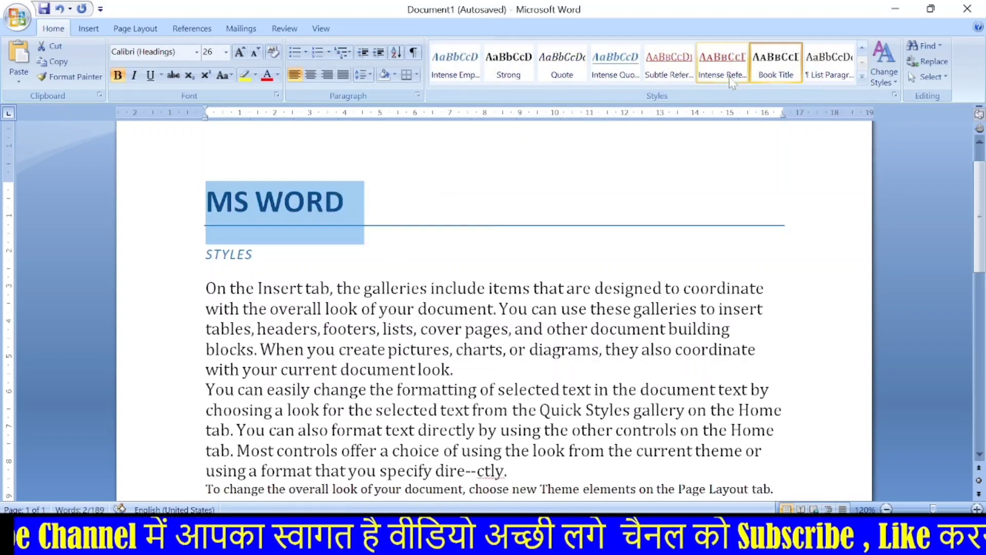
pyautogui.click(862, 78)
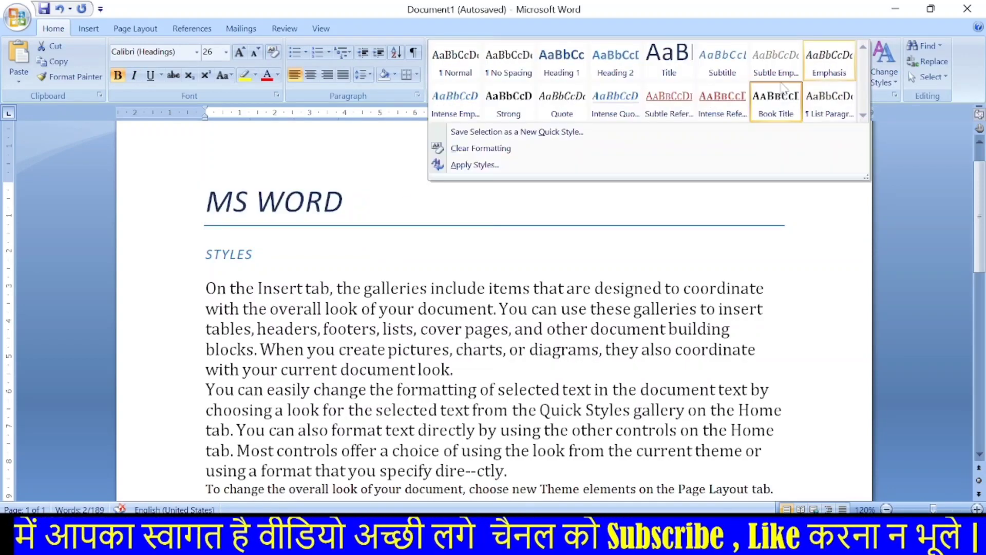
pyautogui.click(498, 150)
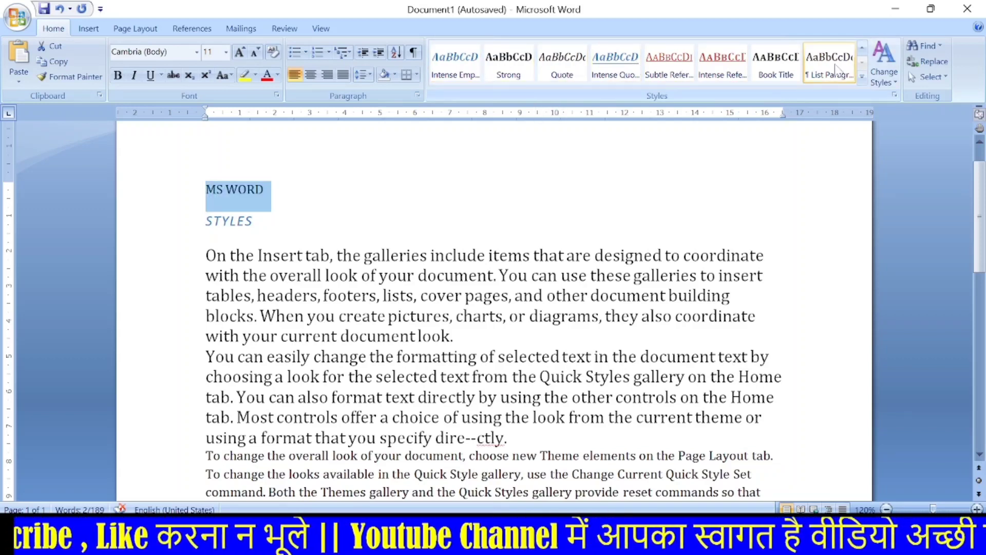
# Reapply the Title style to the "MS WORD" line by choosing it from the full style list in Apply Styles
pyautogui.click(862, 77)
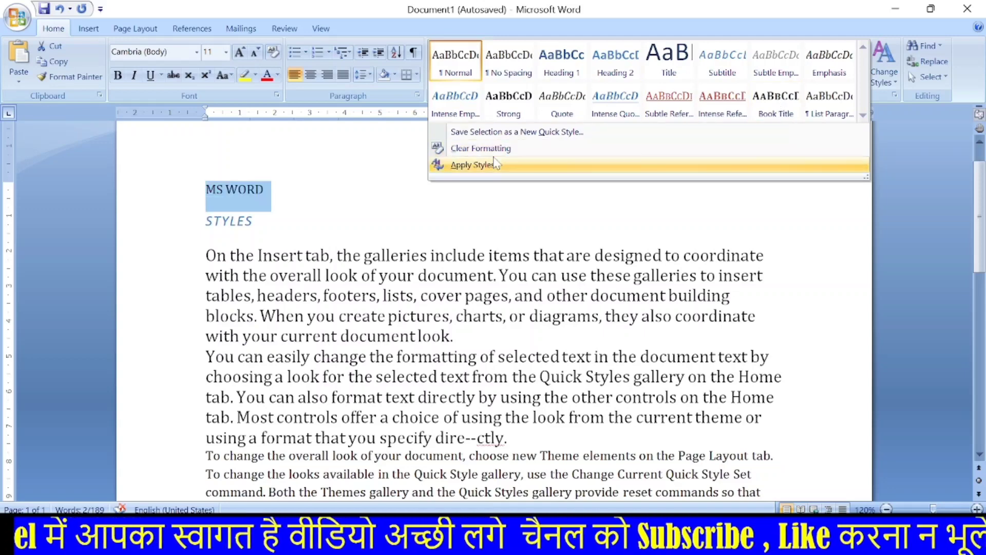
pyautogui.click(472, 165)
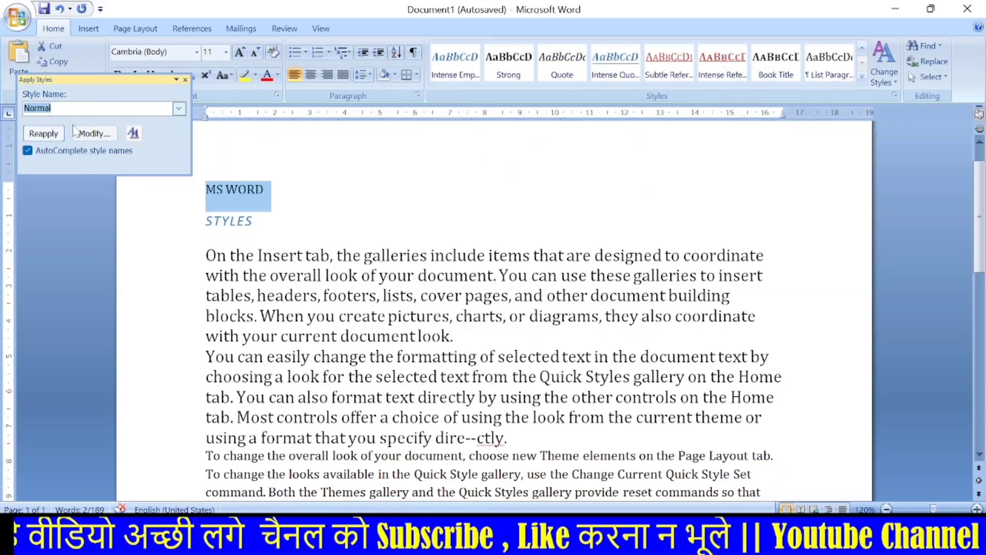
pyautogui.click(178, 109)
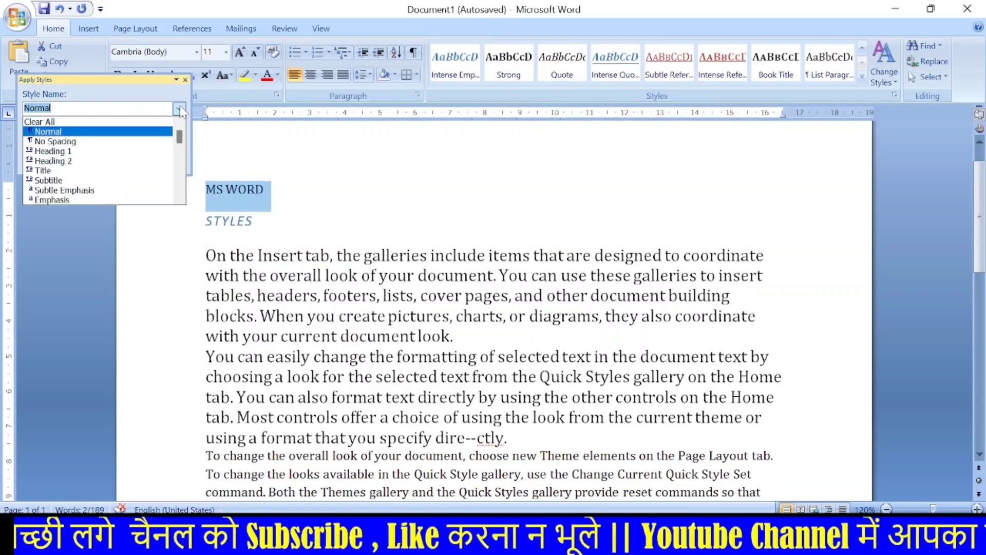
pyautogui.scroll(-10, 120, 173)
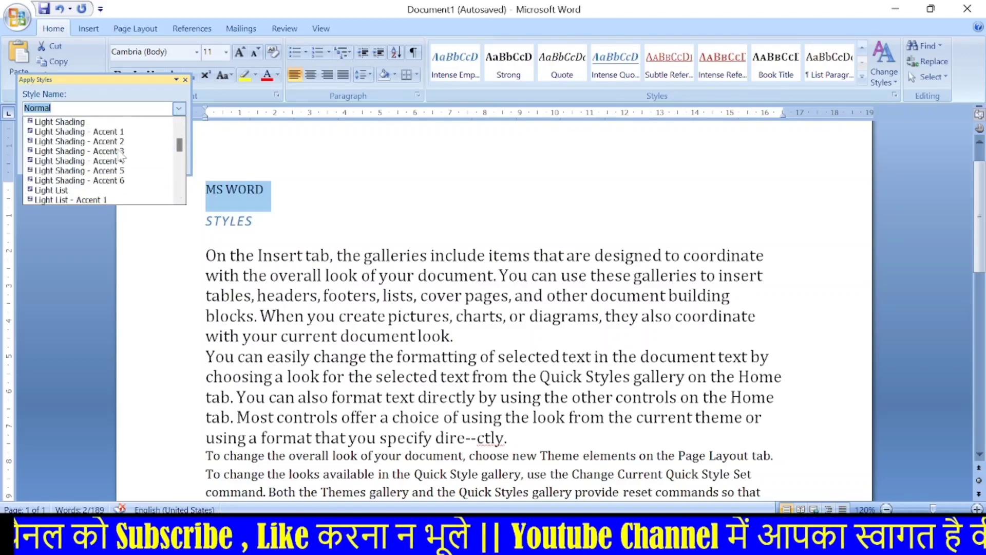
pyautogui.scroll(-3, 119, 173)
pyautogui.scroll(3, 123, 136)
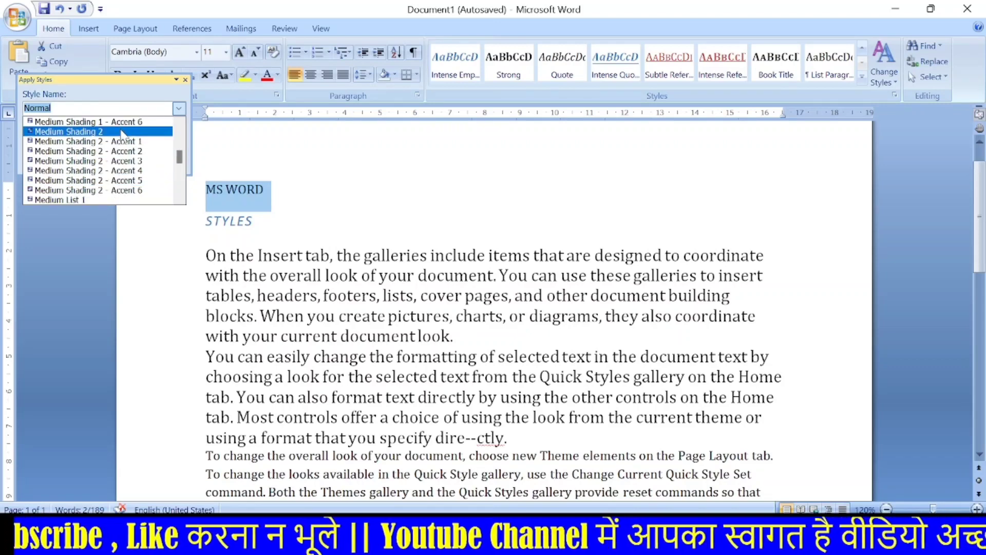
pyautogui.scroll(10, 123, 136)
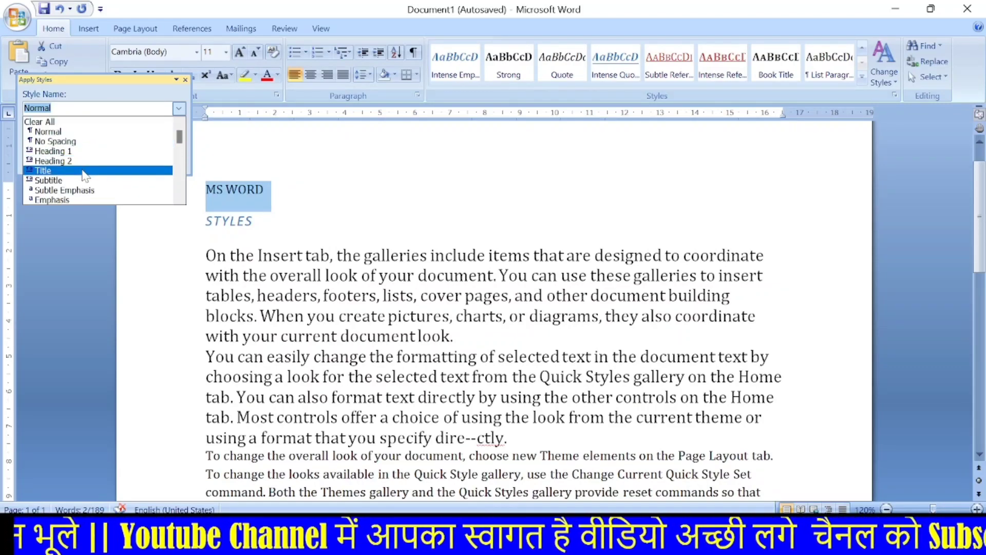
pyautogui.click(84, 171)
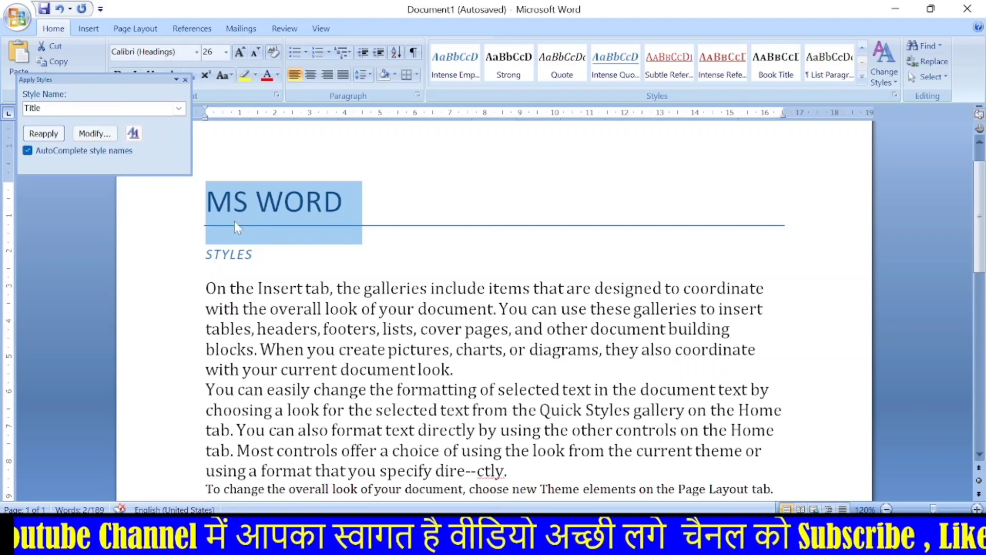
pyautogui.click(186, 80)
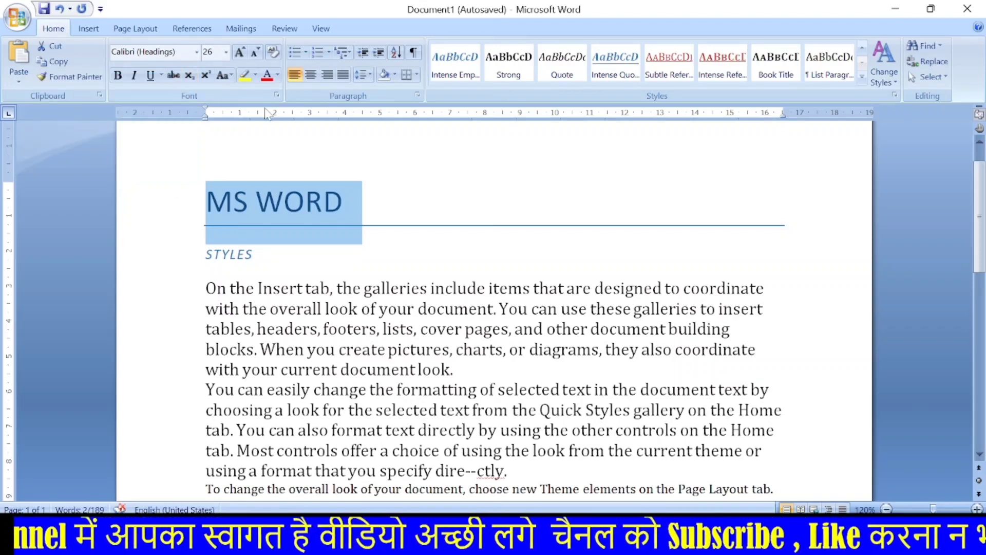
pyautogui.click(393, 216)
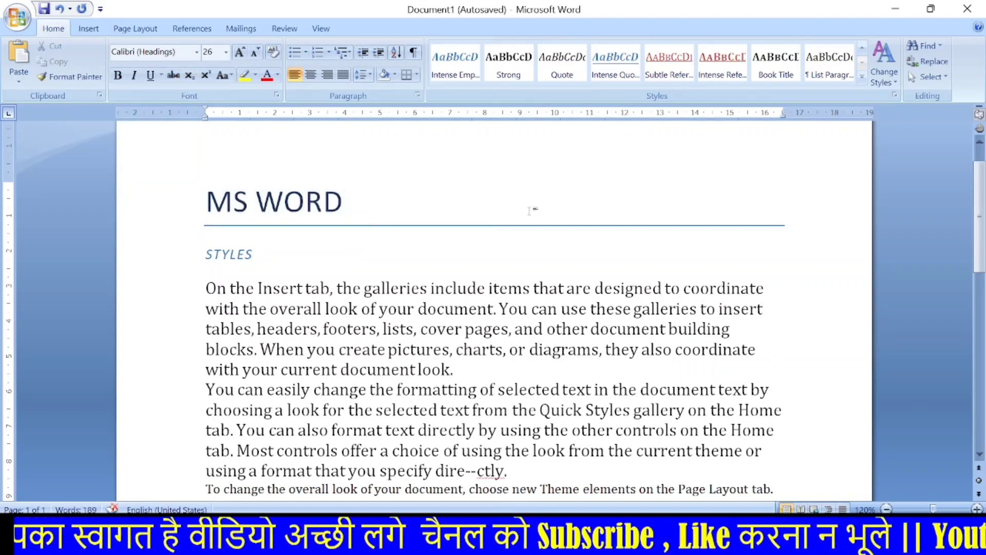
# Display the complete Styles list to examine the available styles, and close it
pyautogui.click(894, 94)
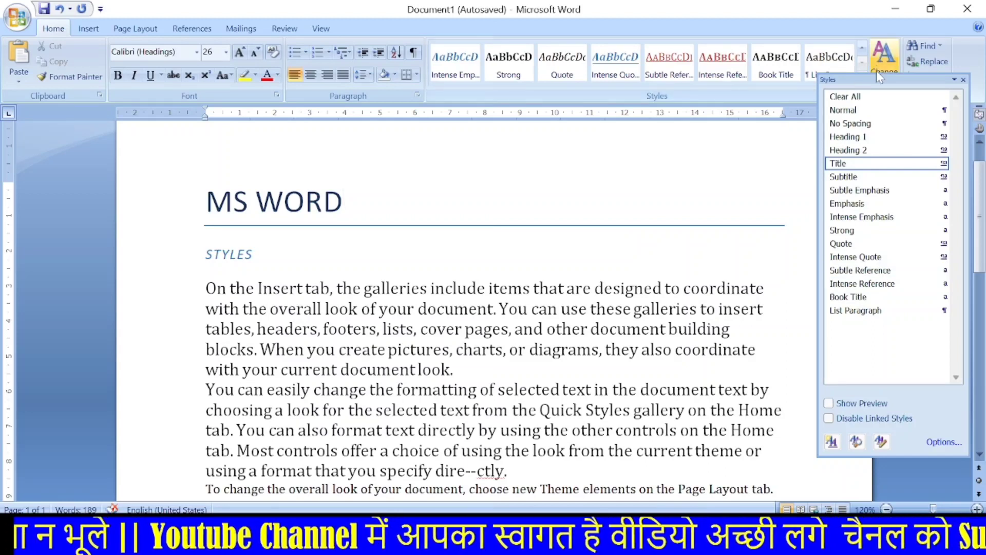
pyautogui.click(964, 79)
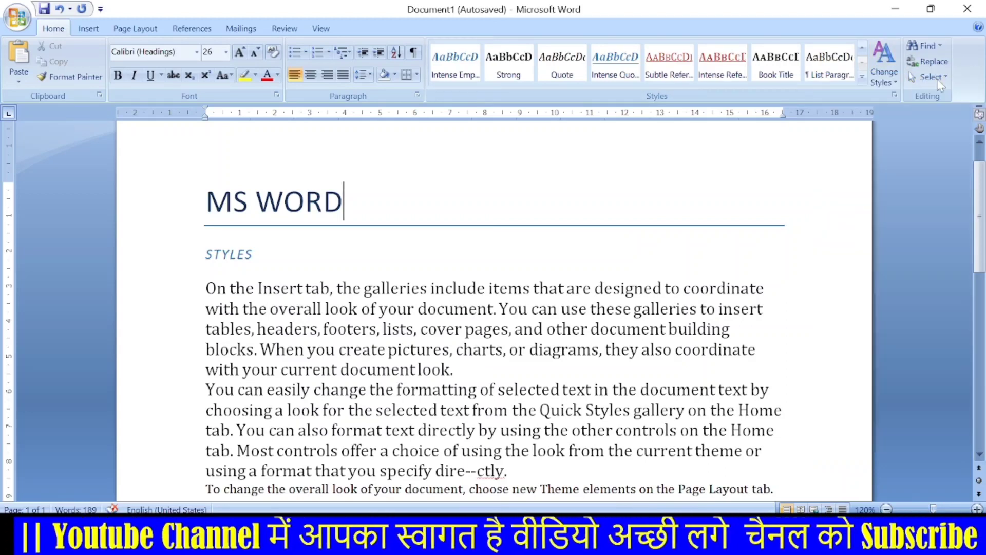
# Apply the Word 2007 style set to the document
pyautogui.click(883, 79)
pyautogui.moveTo(917, 99)
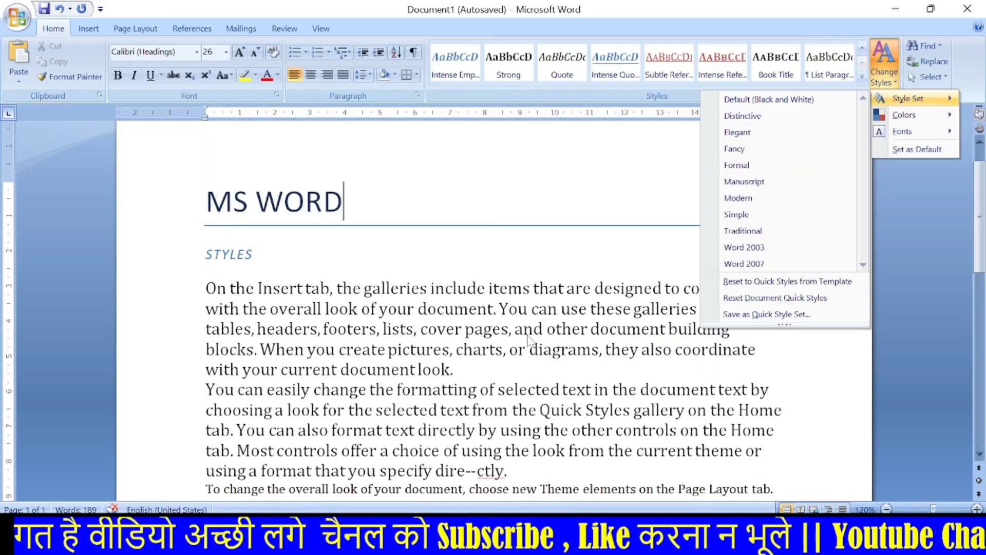
pyautogui.click(744, 264)
pyautogui.scroll(-3, 493, 308)
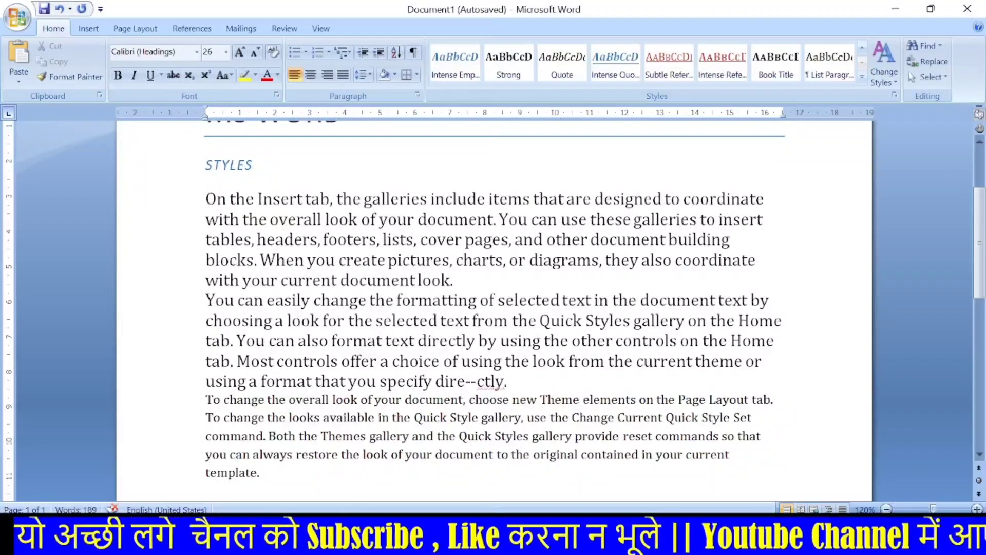
# Create a new blank document and fill it with sample paragraphs using =rand()
pyautogui.hotkey('ctrl', 'n')
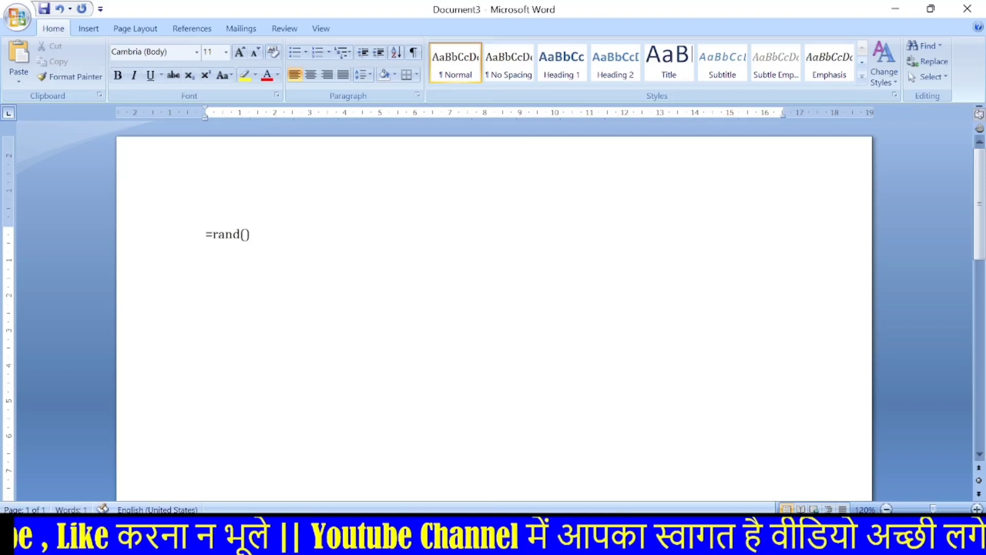
pyautogui.write('=rand()')
pyautogui.press('Return')
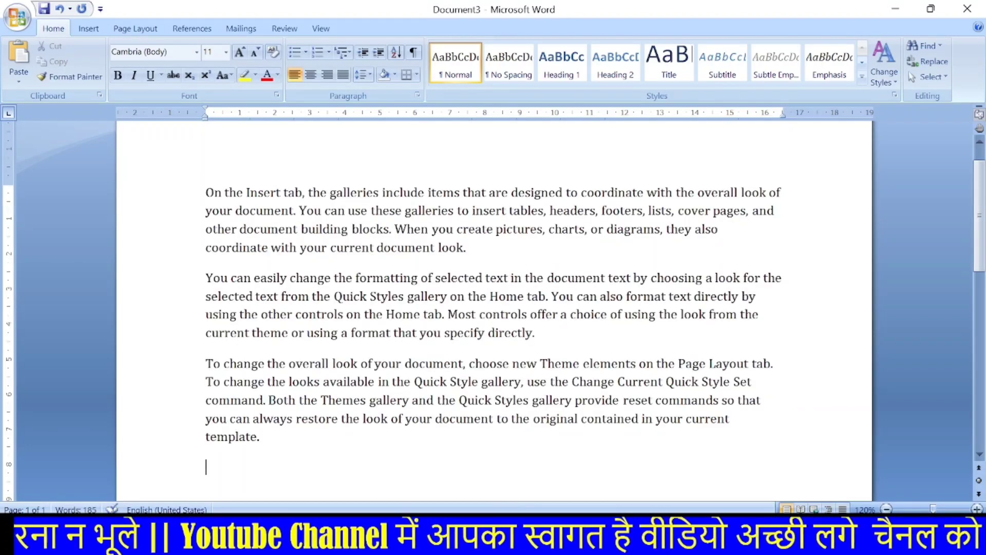
pyautogui.scroll(-1, 493, 308)
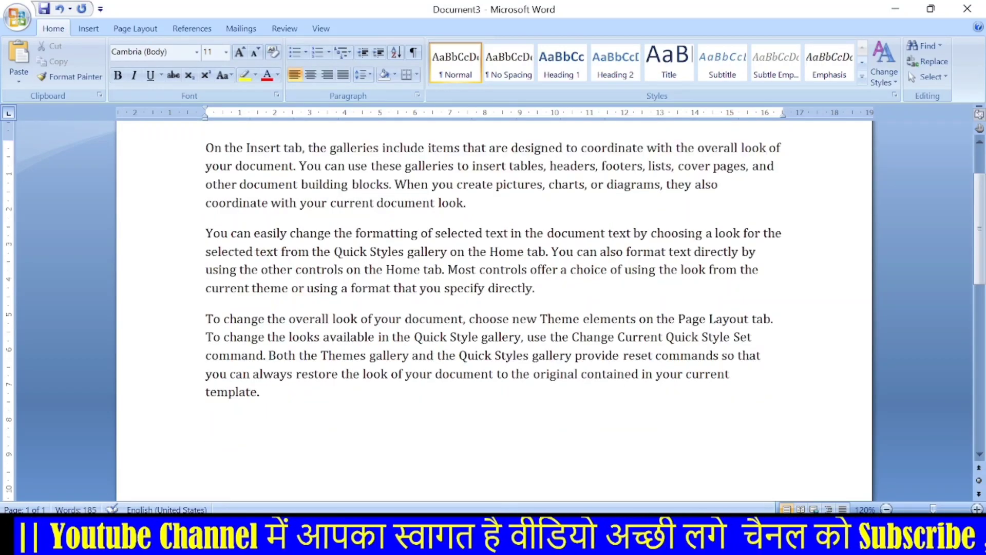
# Change the new document's theme fonts to the Foundry (Rockwell) set
pyautogui.click(884, 72)
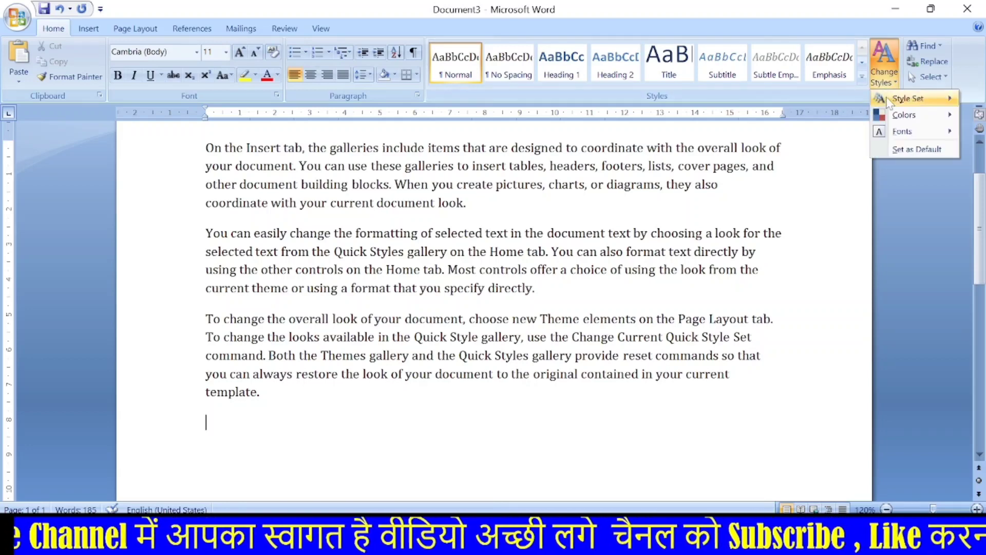
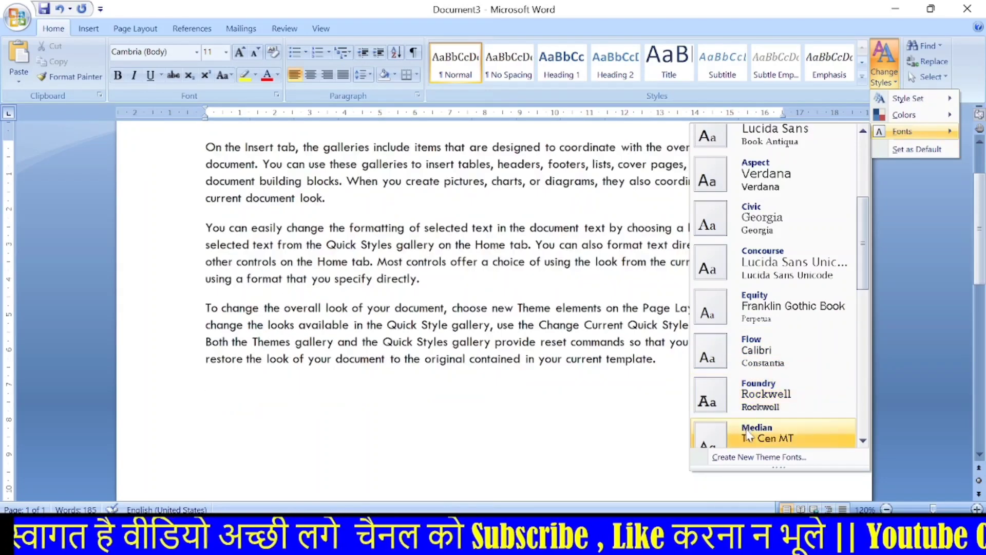
pyautogui.click(750, 401)
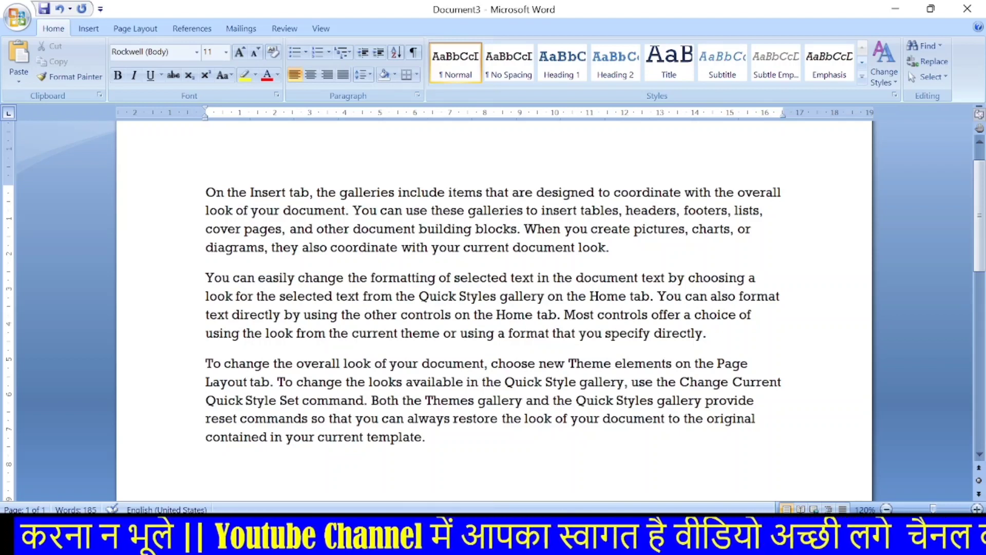
# Review the theme font choices, and try the Bodoni MT Black font on the empty line below the paragraphs
pyautogui.click(883, 85)
pyautogui.moveTo(905, 135)
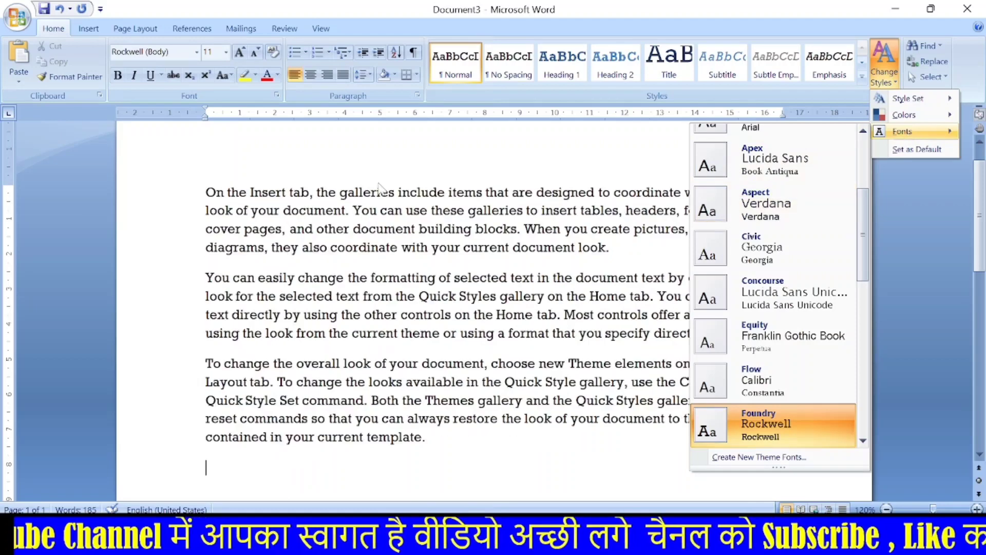
pyautogui.click(188, 91)
pyautogui.click(196, 53)
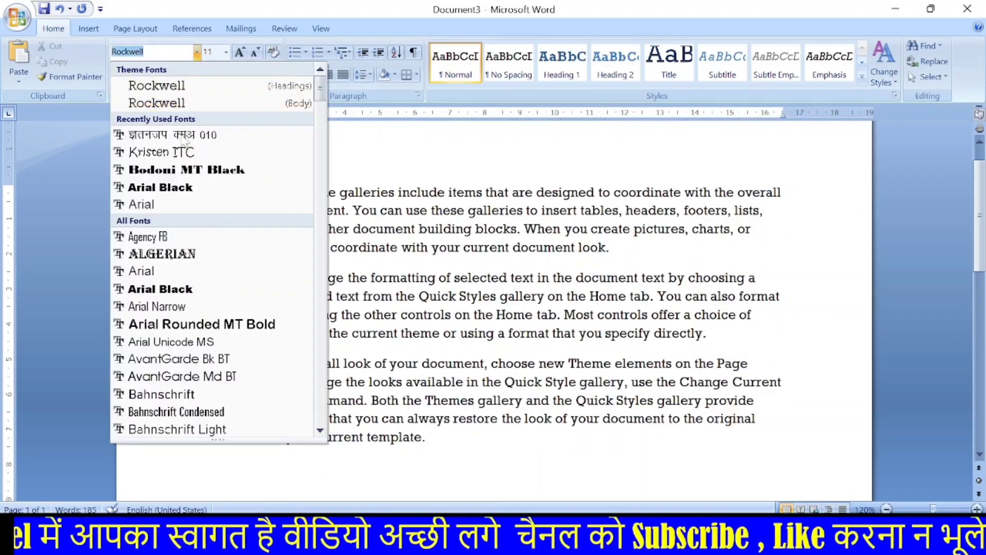
pyautogui.click(184, 170)
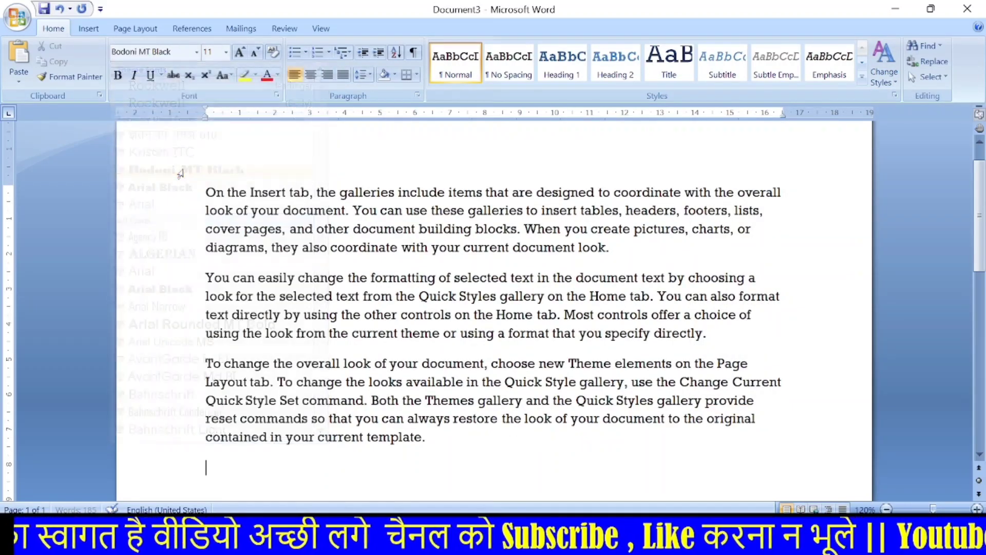
# Try the Arial Black font on all three sample paragraphs, and undo the font change
pyautogui.moveTo(206, 192); pyautogui.dragTo(431, 452)
pyautogui.click(196, 52)
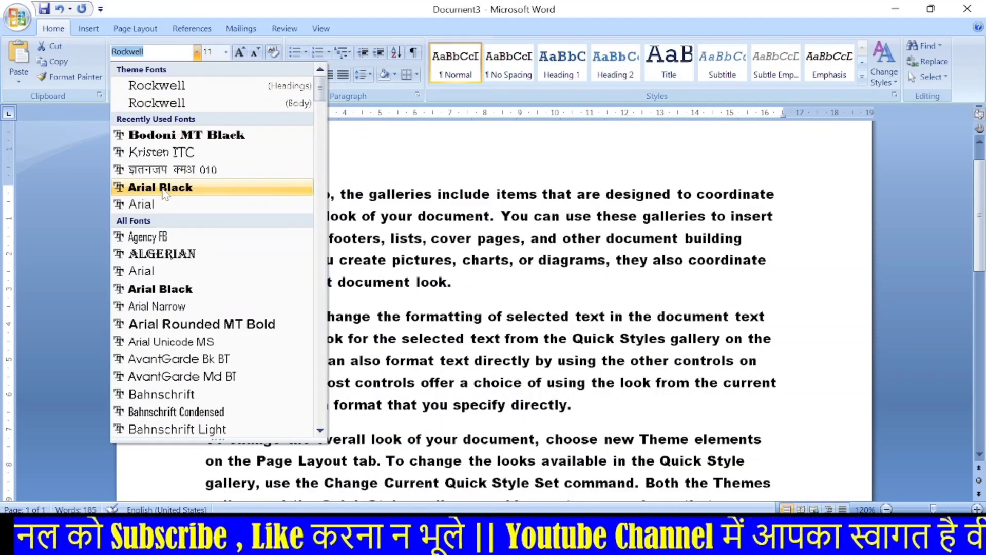
pyautogui.click(163, 187)
pyautogui.scroll(-1, 469, 228)
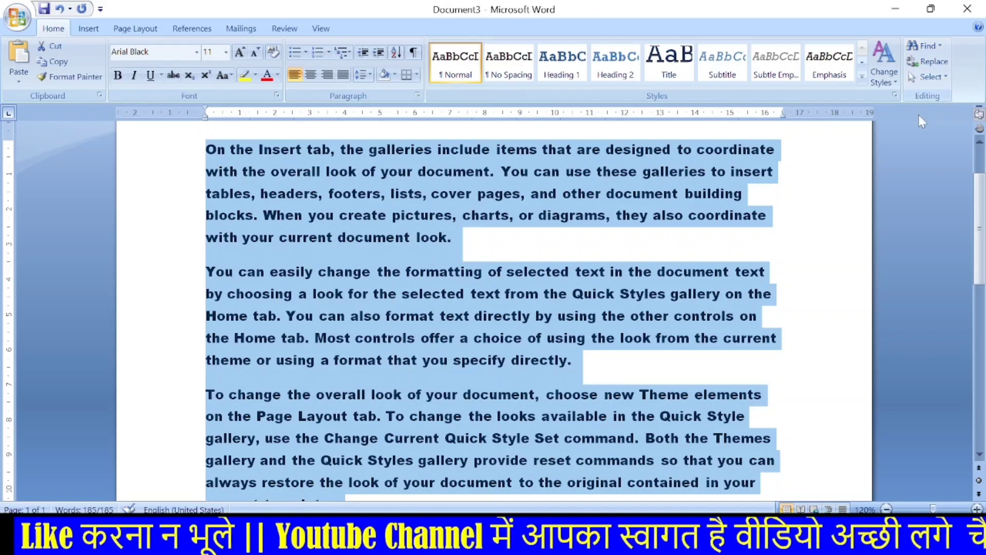
pyautogui.hotkey('ctrl', 'z')
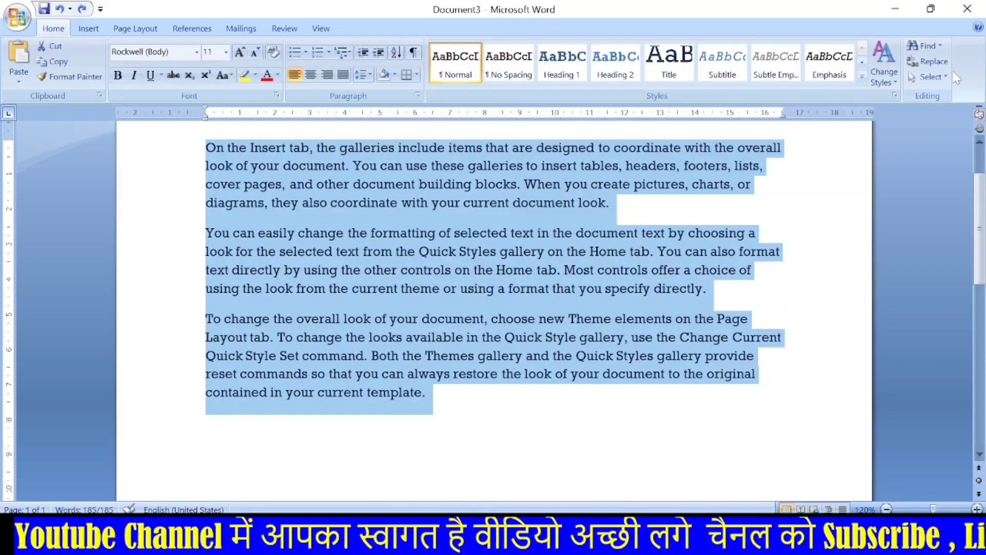
pyautogui.scroll(1, 844, 250)
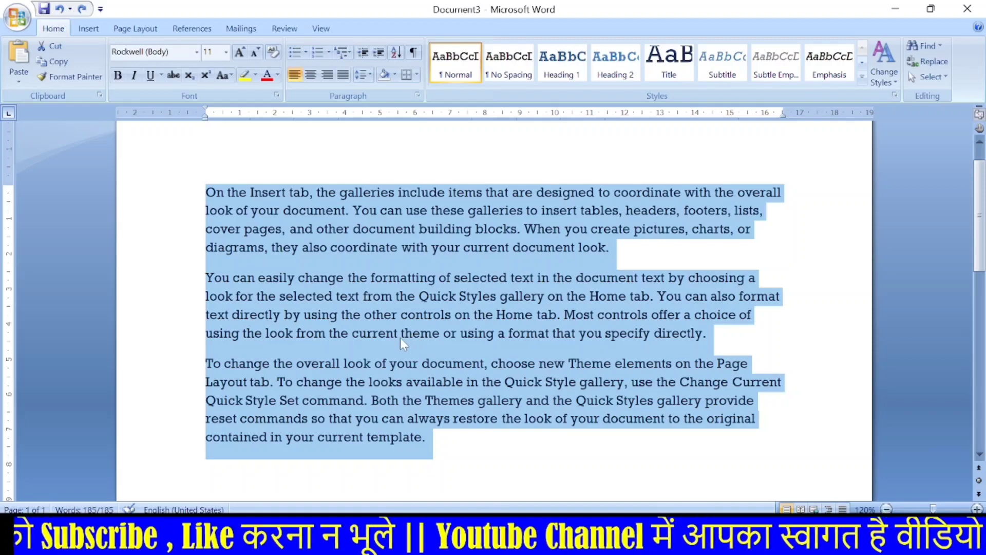
# Copy all the sample paragraphs and paste them eight more times to extend the document to four pages
pyautogui.hotkey('ctrl', 'a')
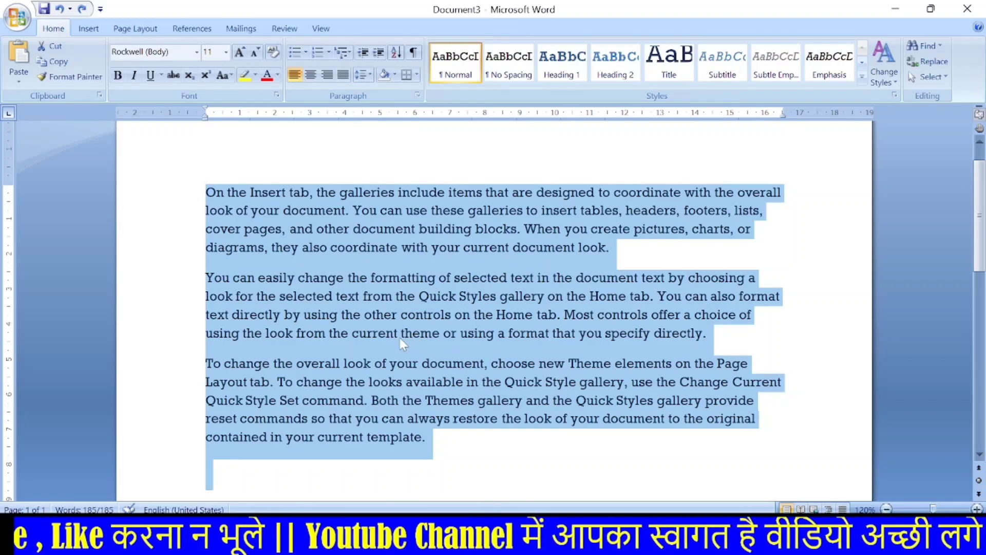
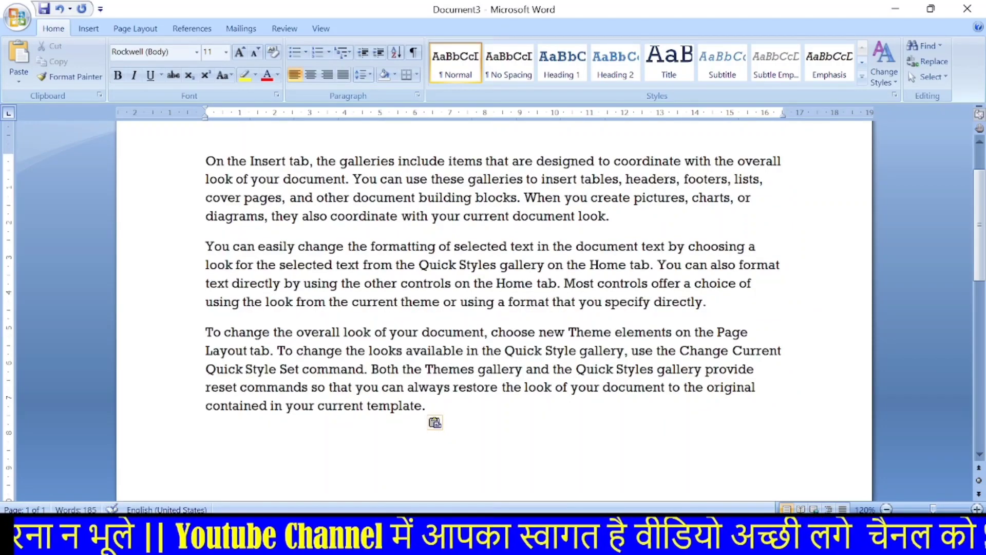
pyautogui.keyDown('ctrl'); pyautogui.scroll(-3, 401, 337); pyautogui.keyUp('ctrl')
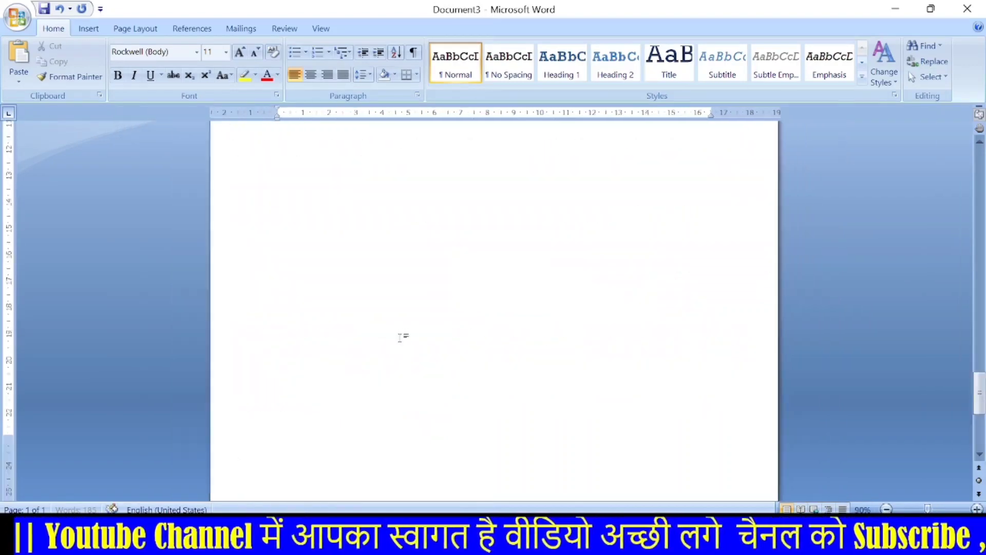
pyautogui.hotkey('ctrl', 'v')
pyautogui.hotkey('ctrl', 'v')
pyautogui.hotkey('ctrl', 'v')
pyautogui.hotkey('ctrl', 'v')
pyautogui.hotkey('ctrl', 'v')
pyautogui.hotkey('ctrl', 'v')
pyautogui.hotkey('ctrl', 'v')
pyautogui.hotkey('ctrl', 'v')
pyautogui.keyDown('ctrl'); pyautogui.scroll(-6, 401, 336); pyautogui.keyUp('ctrl')
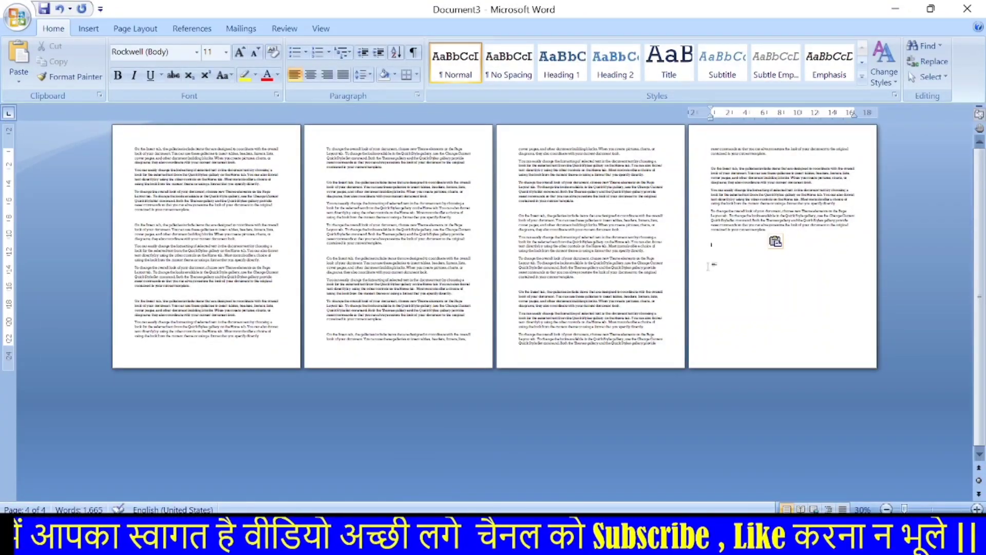
# Return to the document start, select the word "look" ending the first paragraph, and open the Find dialog
pyautogui.keyDown('ctrl'); pyautogui.scroll(1, 492, 319); pyautogui.keyUp('ctrl')
pyautogui.scroll(3, 491, 308)
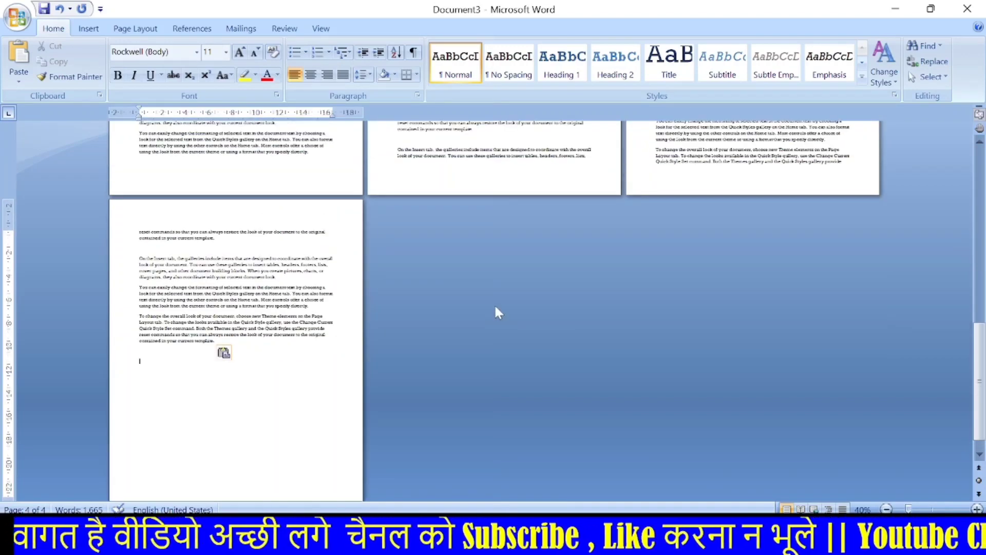
pyautogui.keyDown('ctrl'); pyautogui.scroll(6, 494, 310); pyautogui.keyUp('ctrl')
pyautogui.keyDown('ctrl'); pyautogui.scroll(3, 494, 314); pyautogui.keyUp('ctrl')
pyautogui.keyDown('ctrl'); pyautogui.scroll(-2, 494, 314); pyautogui.keyUp('ctrl')
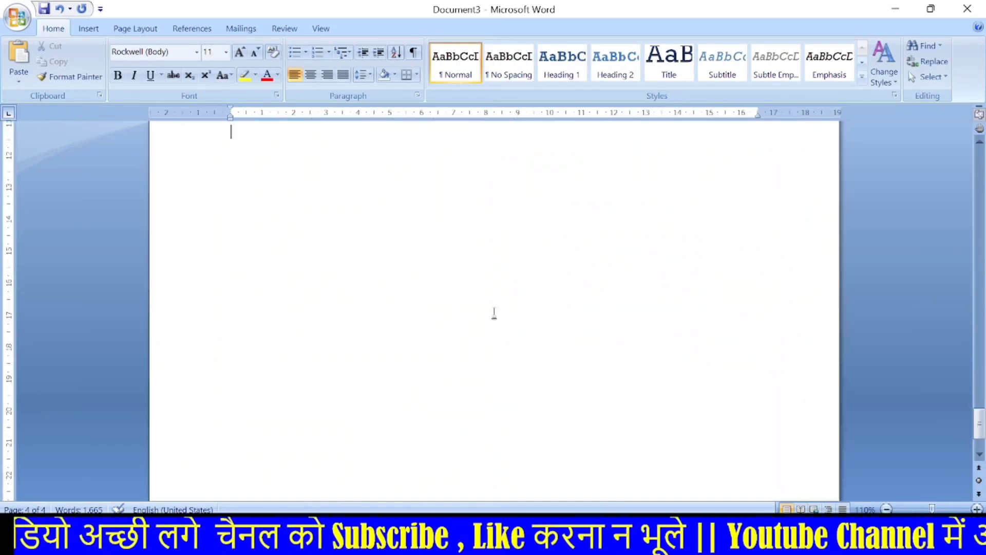
pyautogui.scroll(4, 494, 313)
pyautogui.hotkey('ctrl', 'Home')
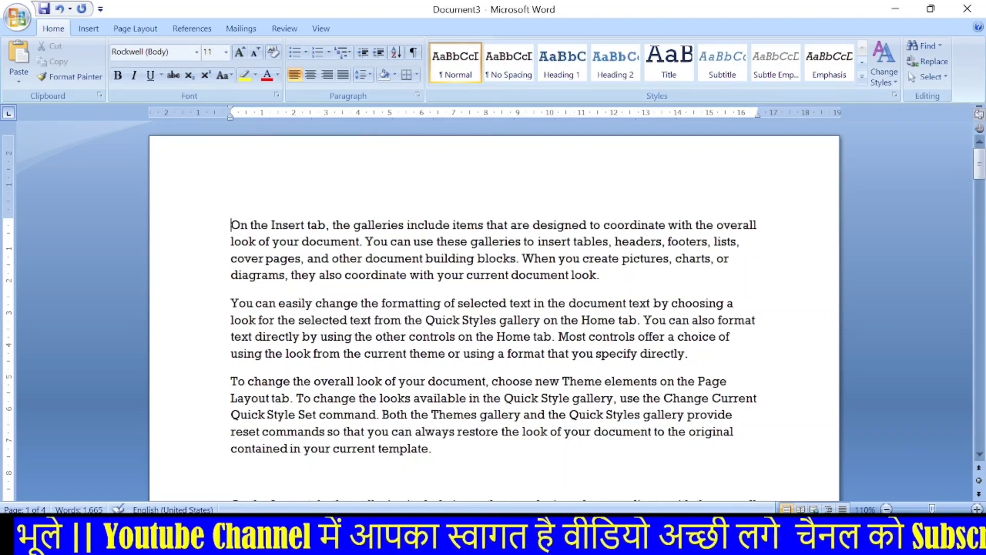
pyautogui.moveTo(571, 276); pyautogui.dragTo(596, 276)
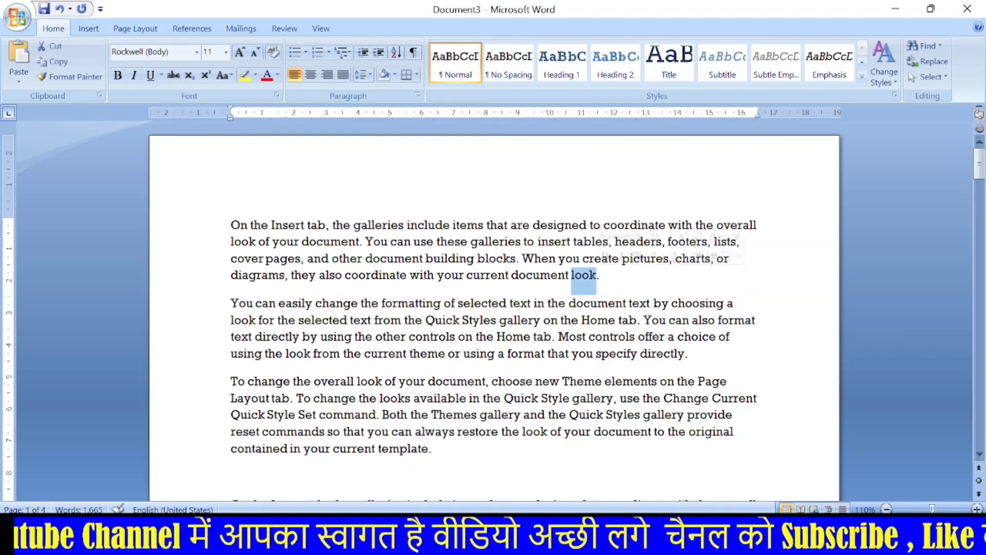
pyautogui.scroll(-1, 493, 308)
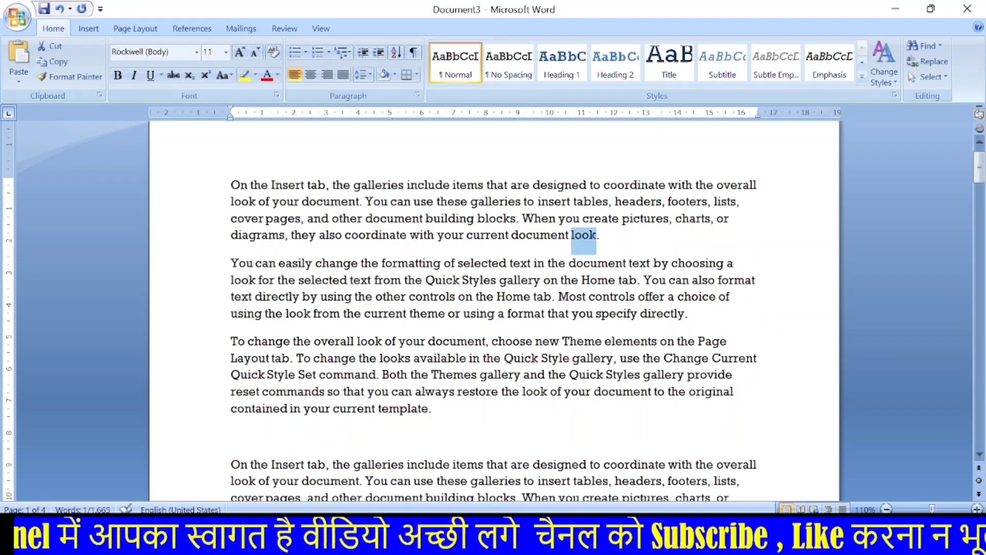
pyautogui.keyDown('ctrl'); pyautogui.scroll(-9, 493, 308); pyautogui.keyUp('ctrl')
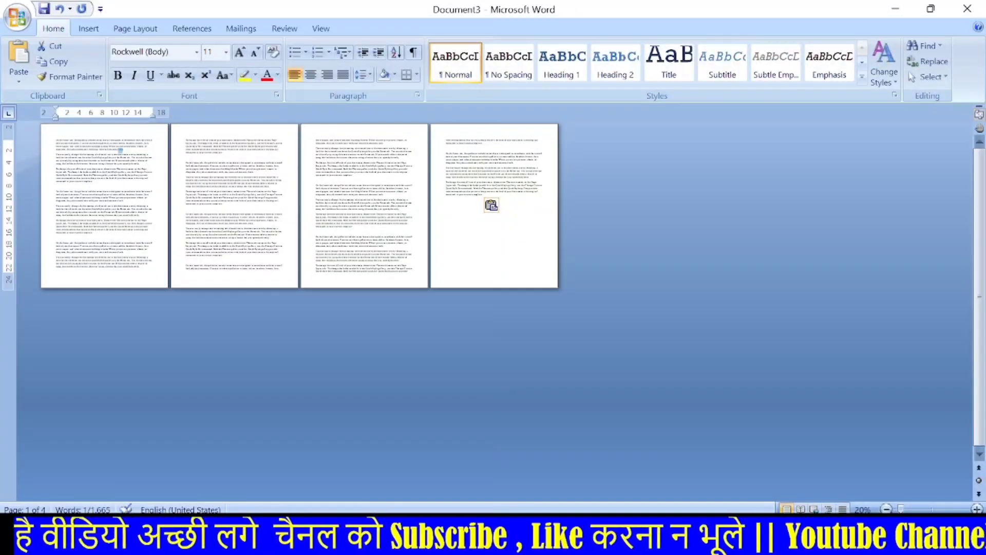
pyautogui.keyDown('ctrl'); pyautogui.scroll(10, 493, 308); pyautogui.keyUp('ctrl')
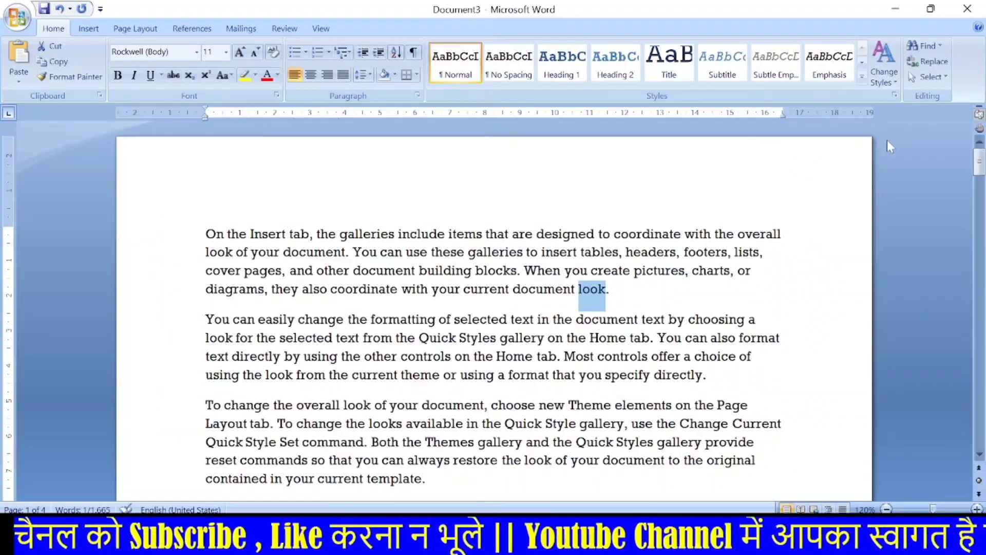
pyautogui.click(926, 47)
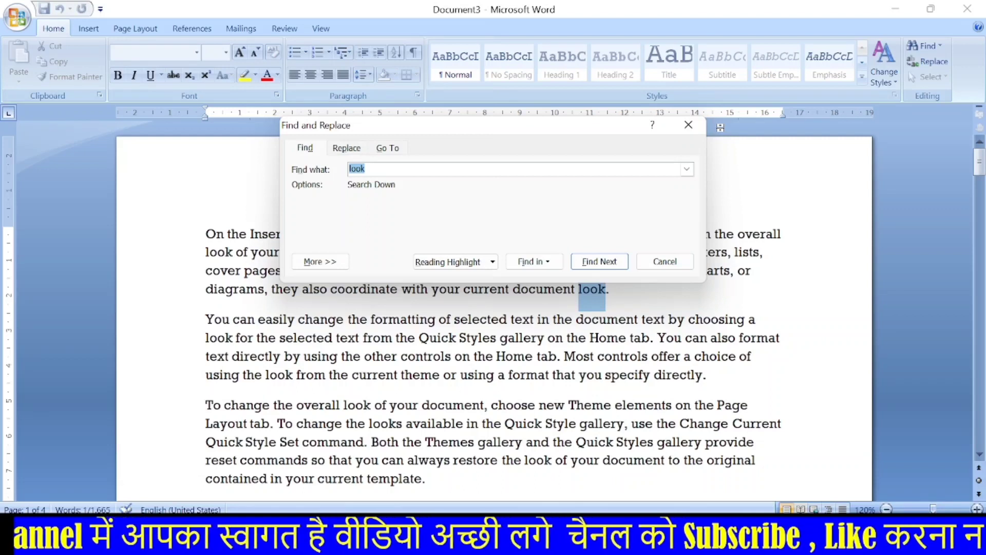
# Magnify the screen and look over the Find, Replace and Go To options of the Find and Replace dialog
pyautogui.press('super+plus')
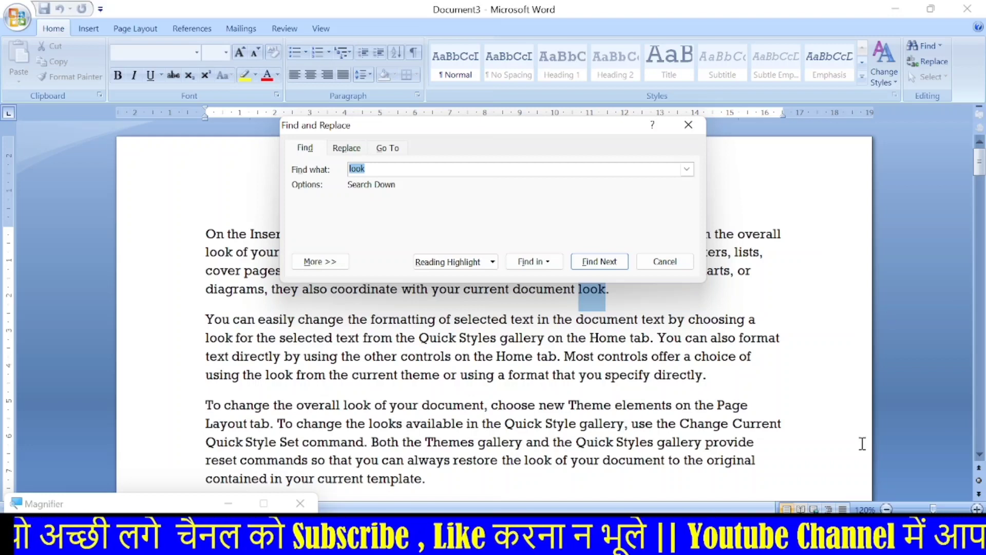
pyautogui.press('super+plus')
pyautogui.press('super+plus')
pyautogui.press('super+plus')
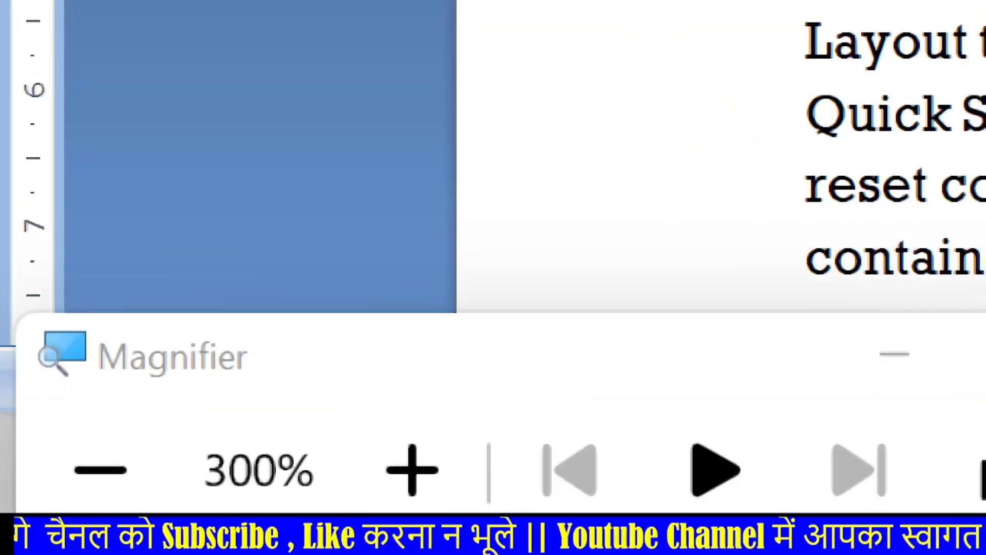
pyautogui.hotkey('ctrl', 'f')
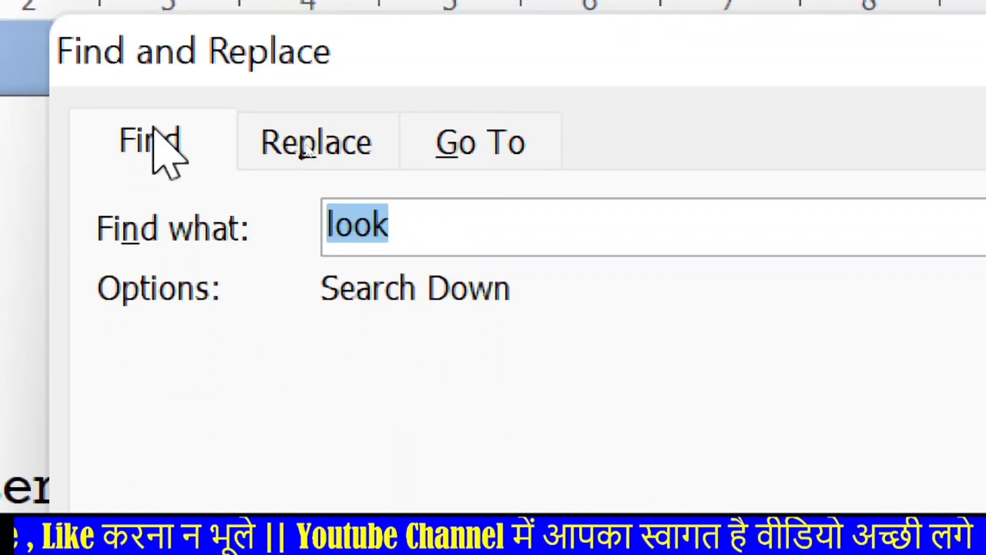
pyautogui.click(351, 146)
pyautogui.click(509, 139)
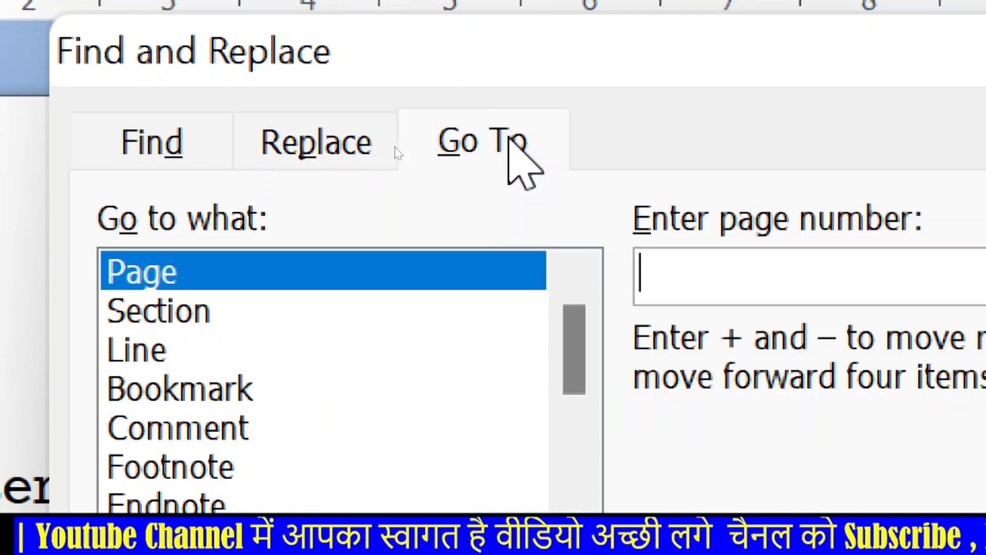
pyautogui.click(93, 149)
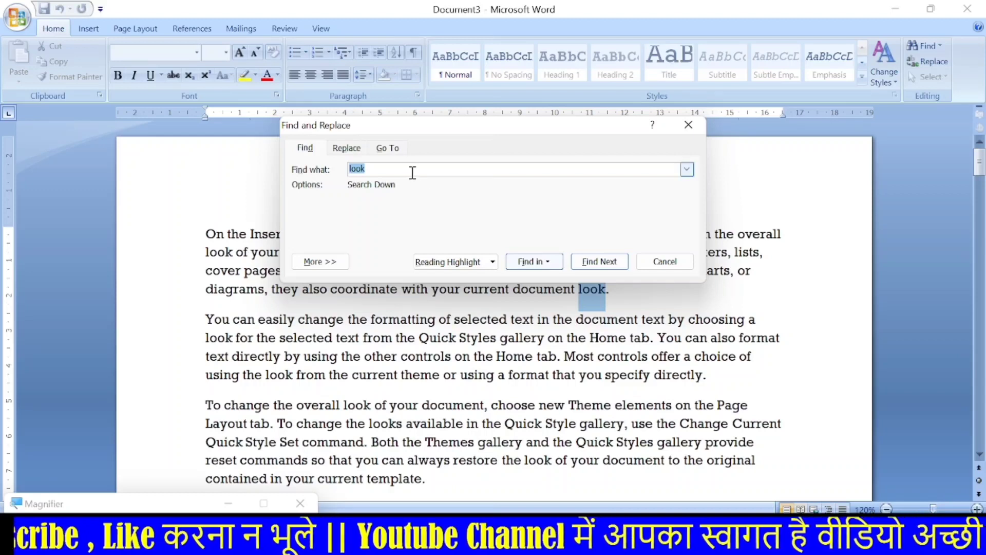
# Enter "look" as the search term, review the Find in scope choices, and find the next occurrence
pyautogui.write('l')
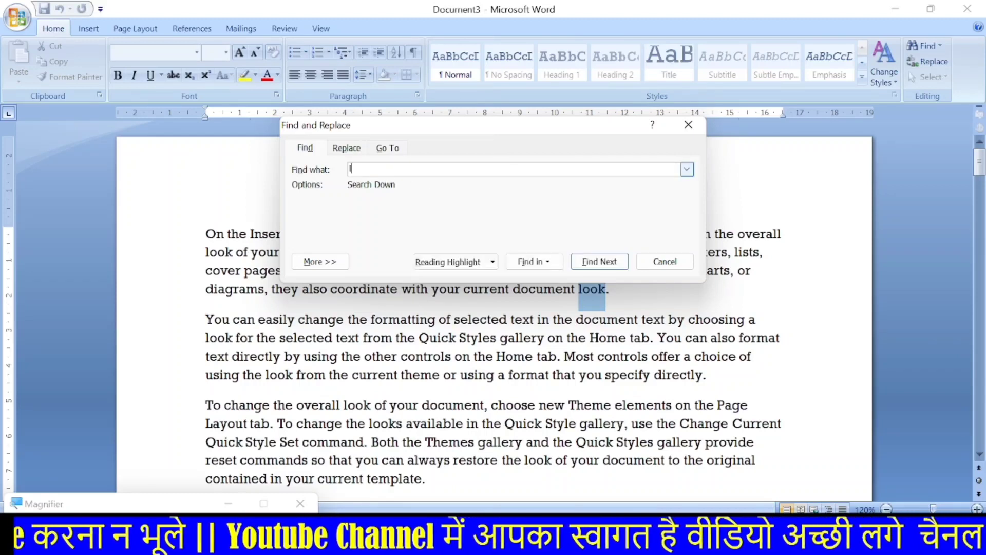
pyautogui.write('ook')
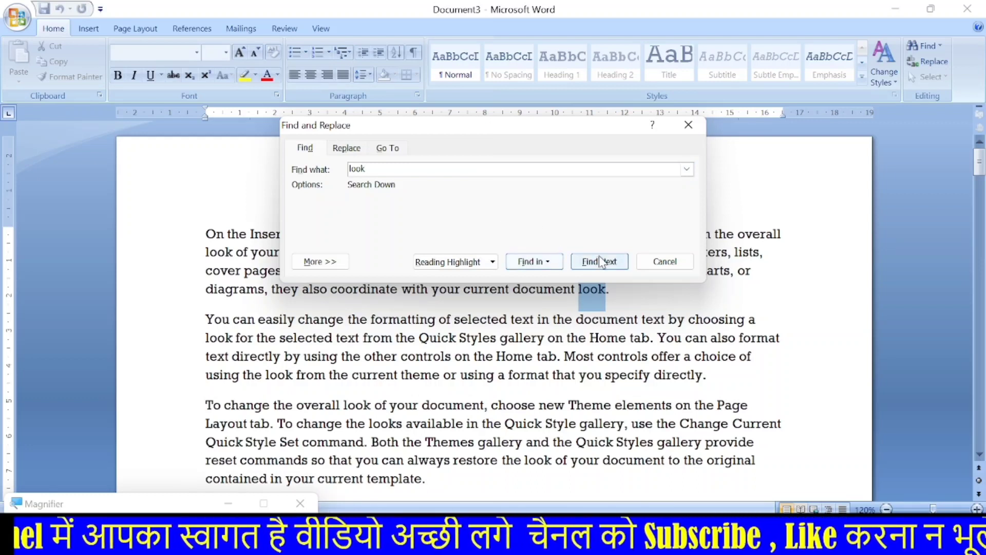
pyautogui.click(560, 263)
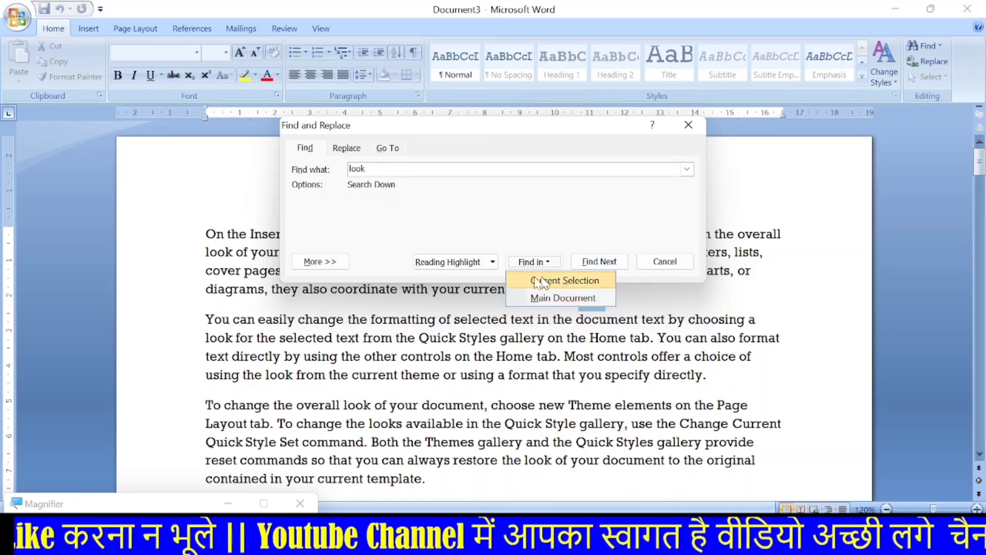
pyautogui.click(215, 311)
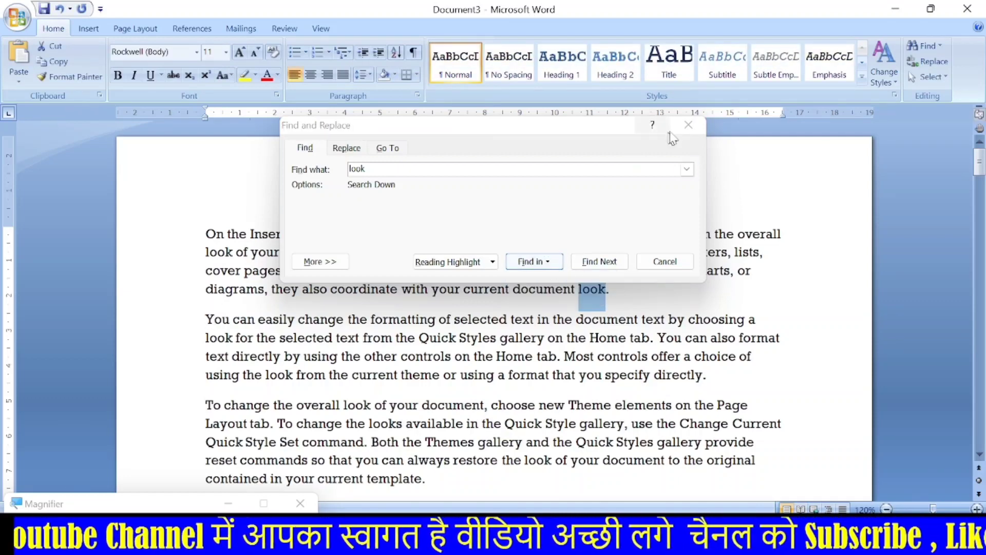
pyautogui.click(561, 262)
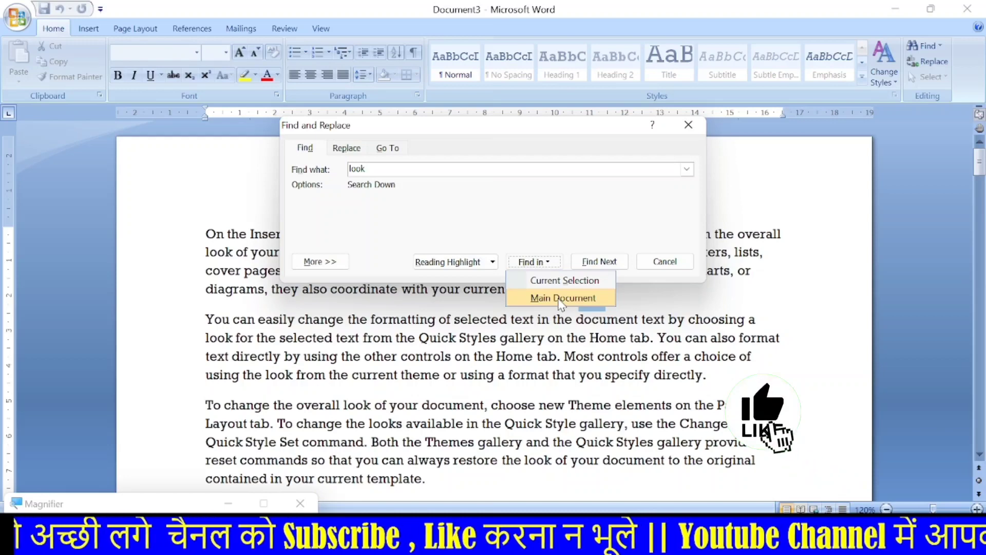
pyautogui.click(619, 261)
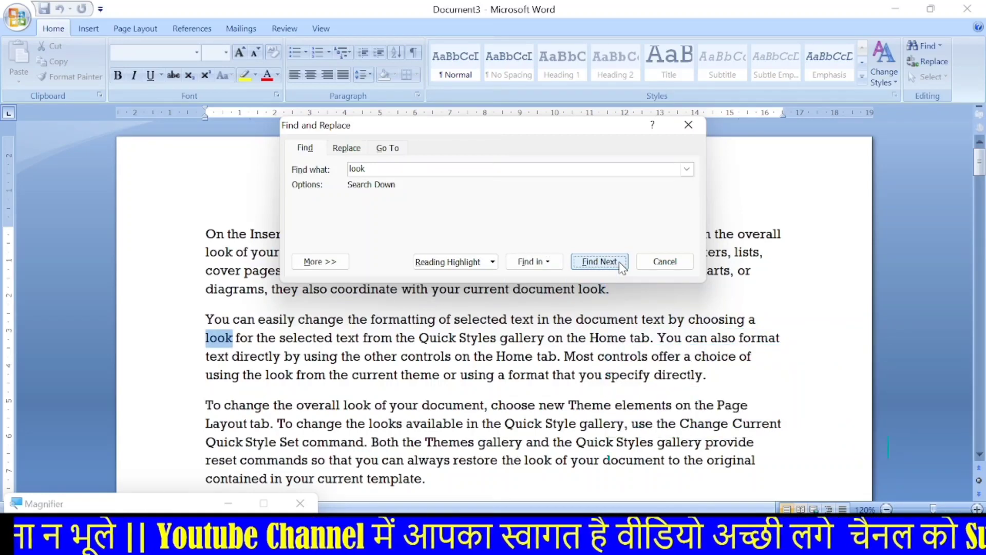
# Move the Find and Replace dialog clear of the text and go through the next three occurrences of "look"
pyautogui.moveTo(592, 134); pyautogui.dragTo(742, 44)
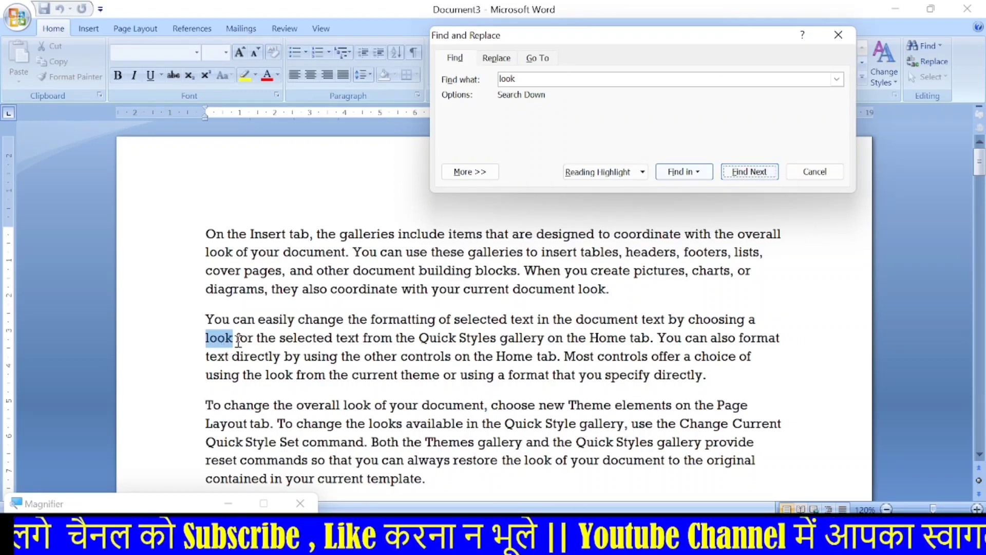
pyautogui.click(750, 173)
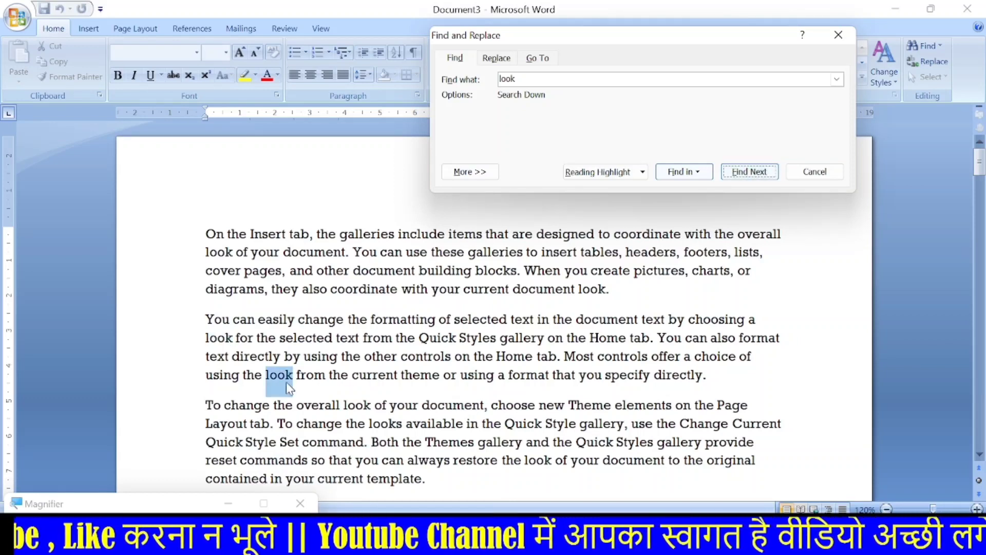
pyautogui.click(747, 172)
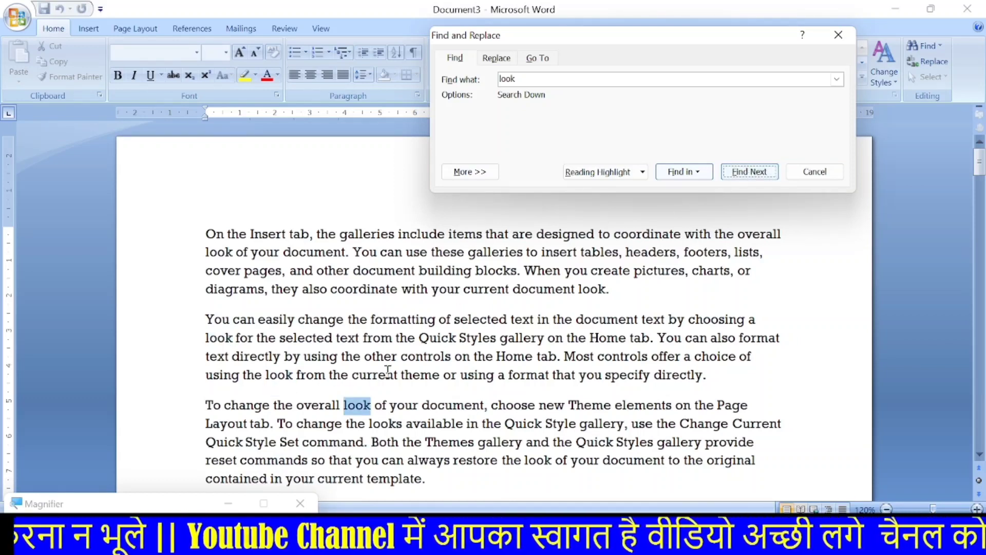
pyautogui.click(740, 174)
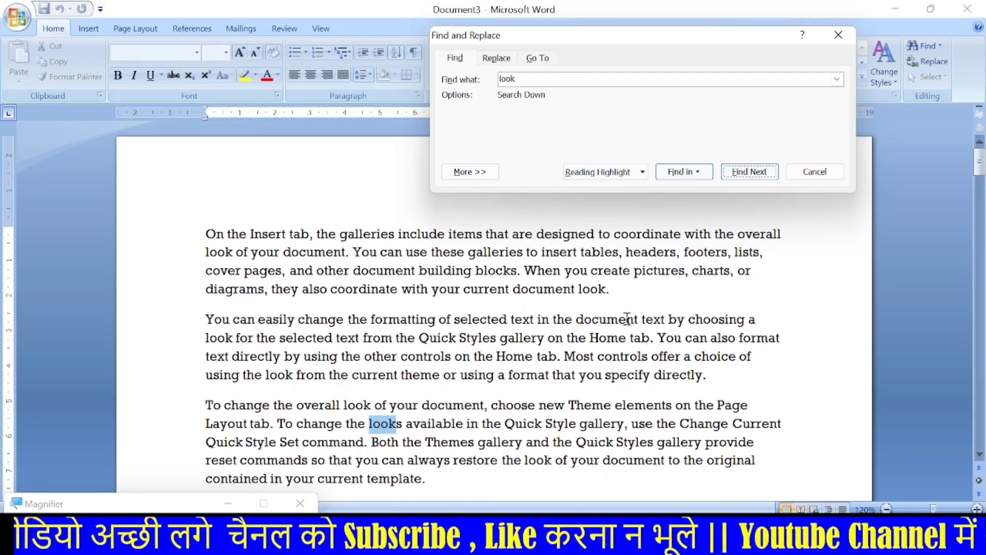
# Find all occurrences of "look" in the Main Document and review the matches across its pages
pyautogui.click(683, 171)
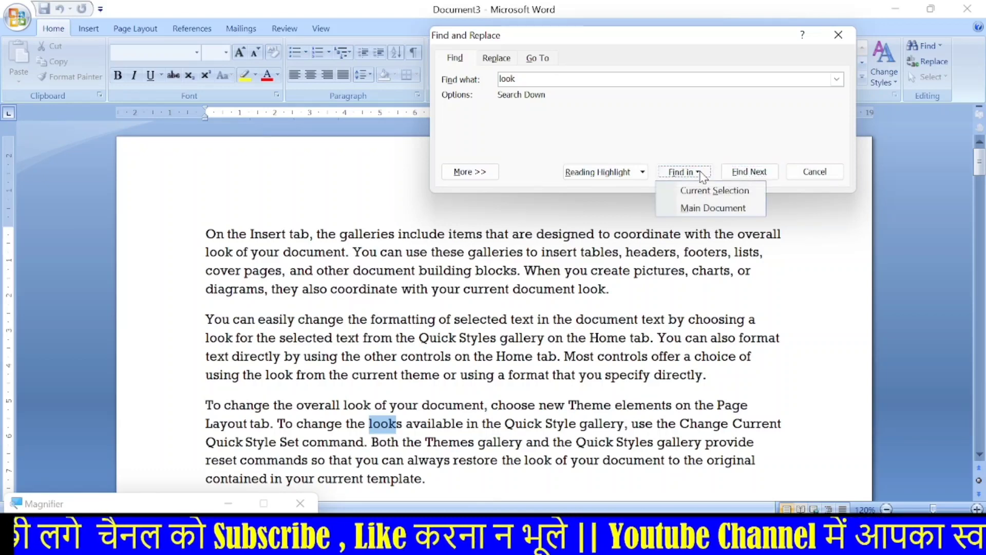
pyautogui.click(713, 207)
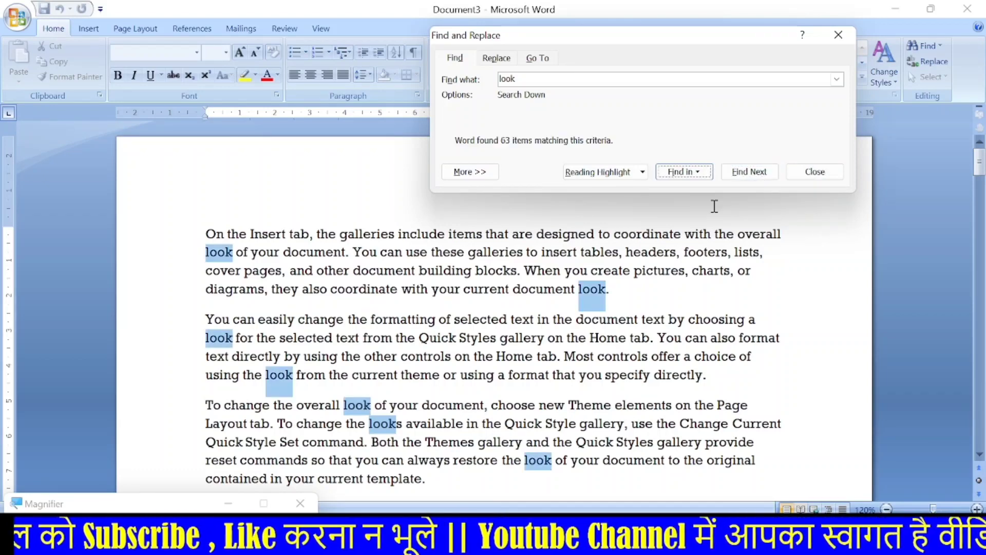
pyautogui.scroll(-2, 605, 331)
pyautogui.scroll(-7, 267, 236)
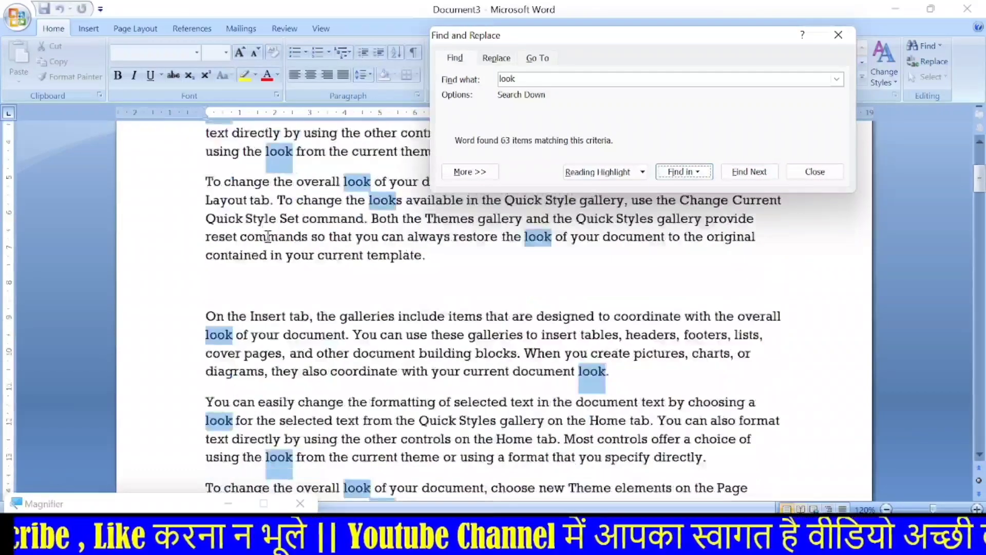
pyautogui.scroll(-8, 308, 293)
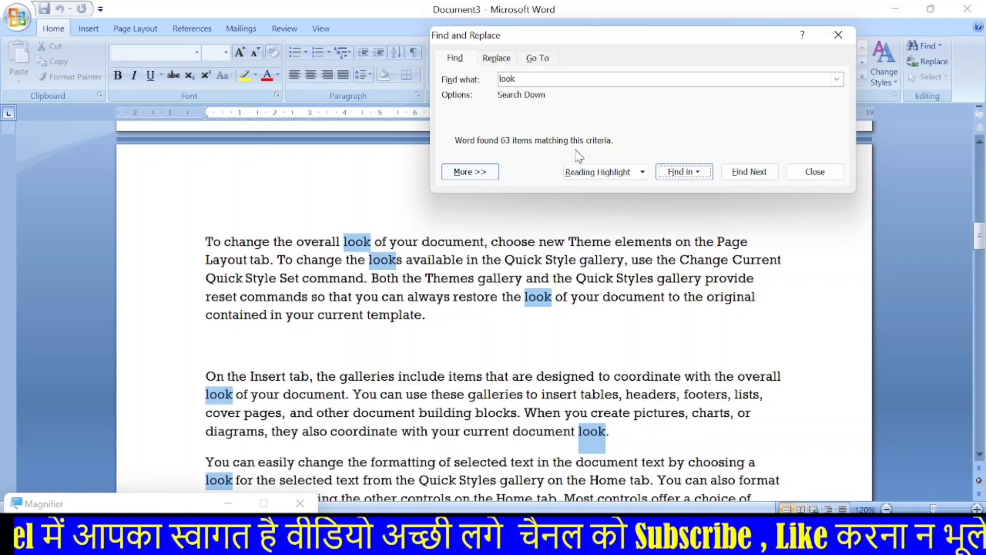
pyautogui.scroll(6, 554, 253)
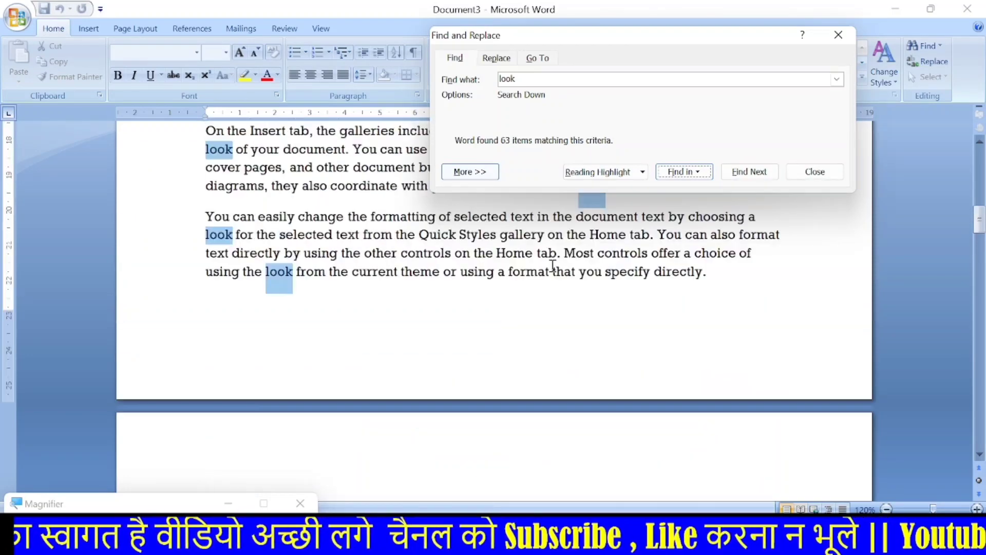
pyautogui.scroll(-2, 536, 289)
pyautogui.scroll(-8, 536, 289)
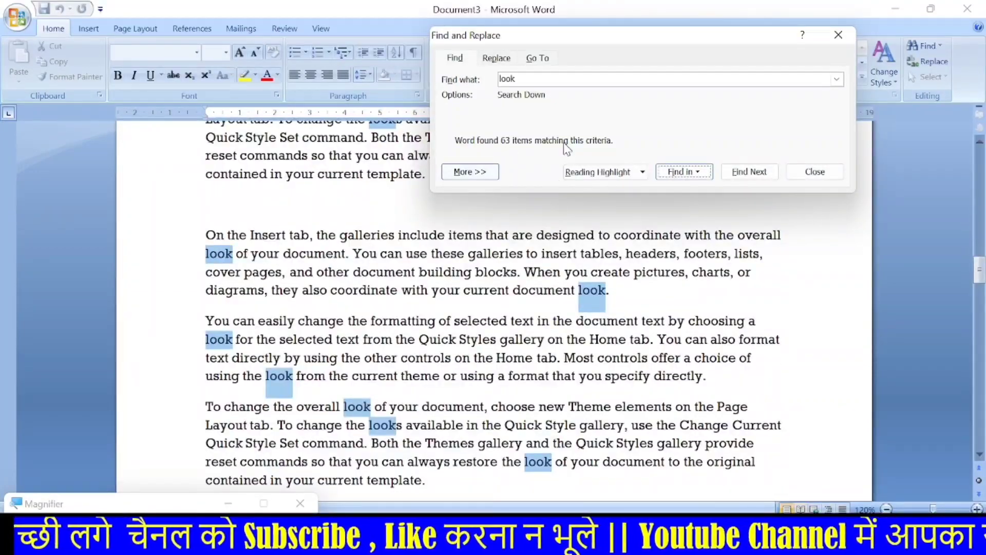
pyautogui.scroll(-12, 509, 287)
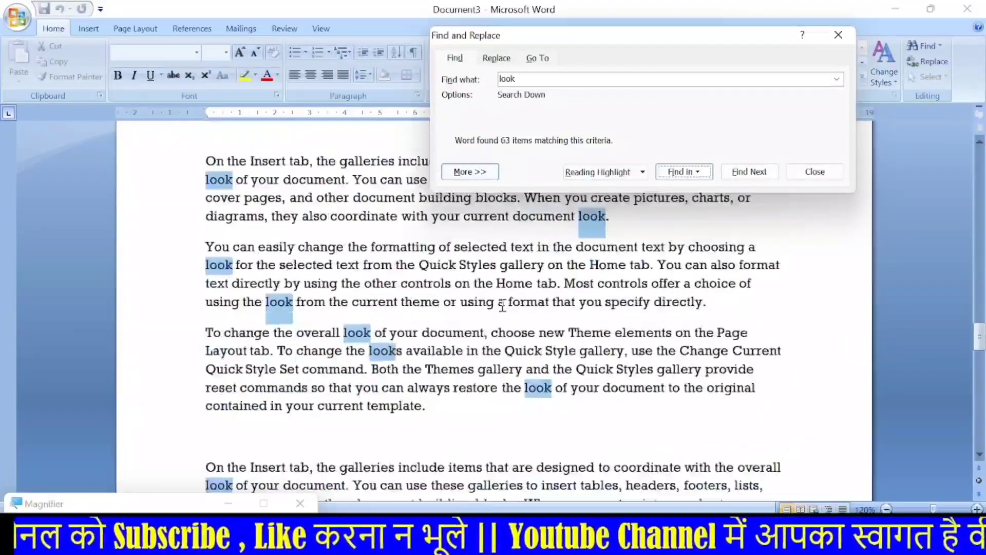
pyautogui.scroll(-15, 502, 306)
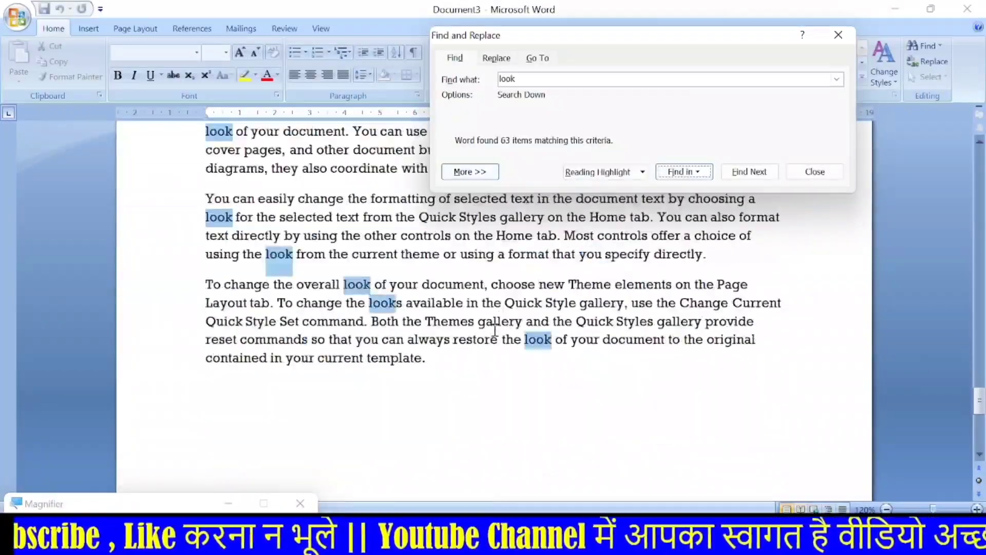
# Review the highlighted occurrences of "look" through the document's pages, back up to the first paragraph
pyautogui.scroll(-5, 483, 349)
pyautogui.scroll(6, 480, 362)
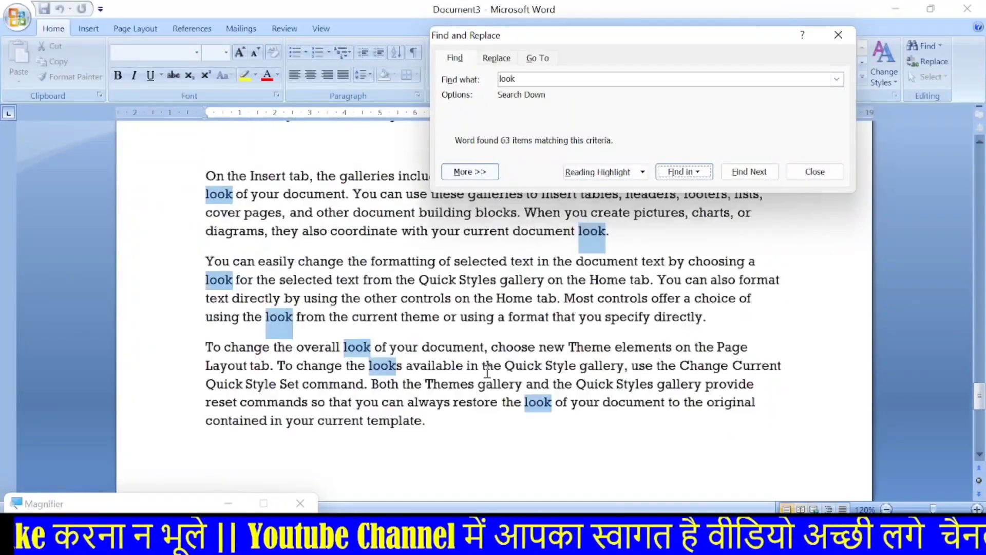
pyautogui.scroll(19, 487, 371)
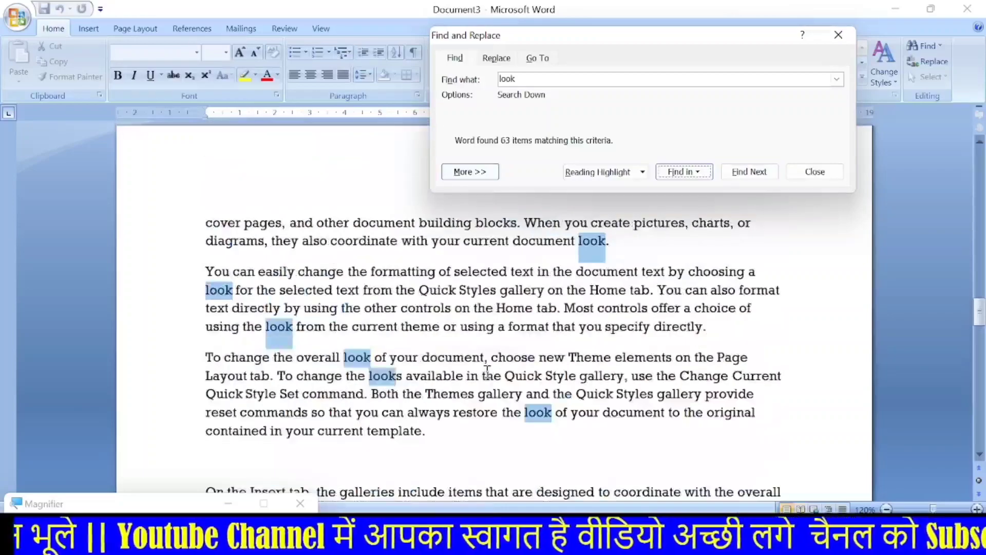
pyautogui.scroll(15, 488, 370)
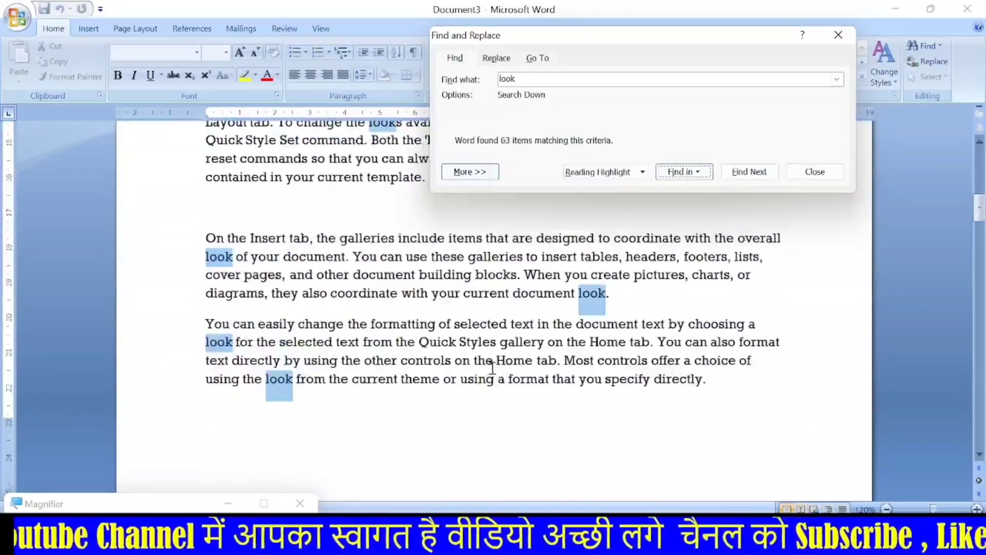
pyautogui.scroll(5, 492, 367)
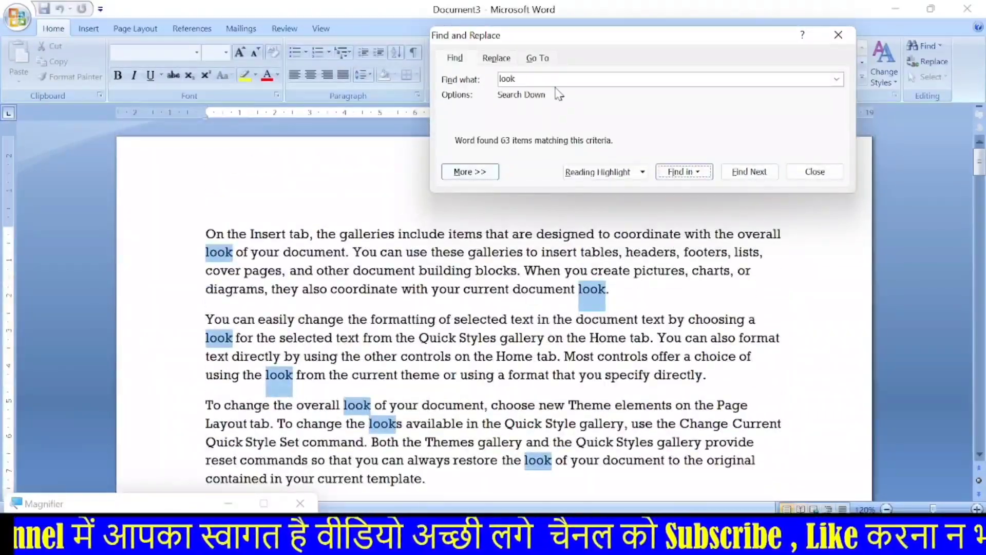
# Open the Replace options for the search term "look" and move the Find and Replace dialog down over the document text
pyautogui.click(926, 62)
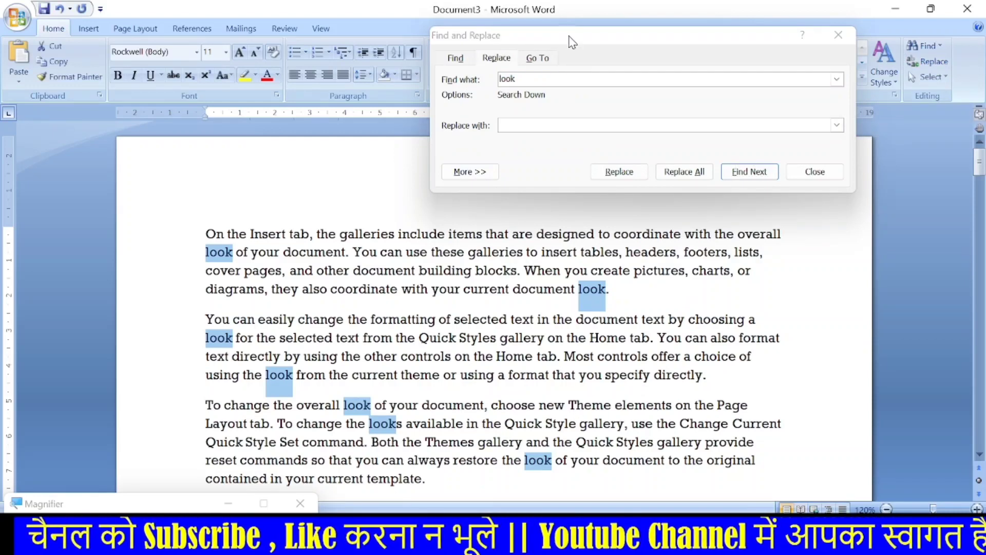
pyautogui.moveTo(568, 36); pyautogui.dragTo(464, 191)
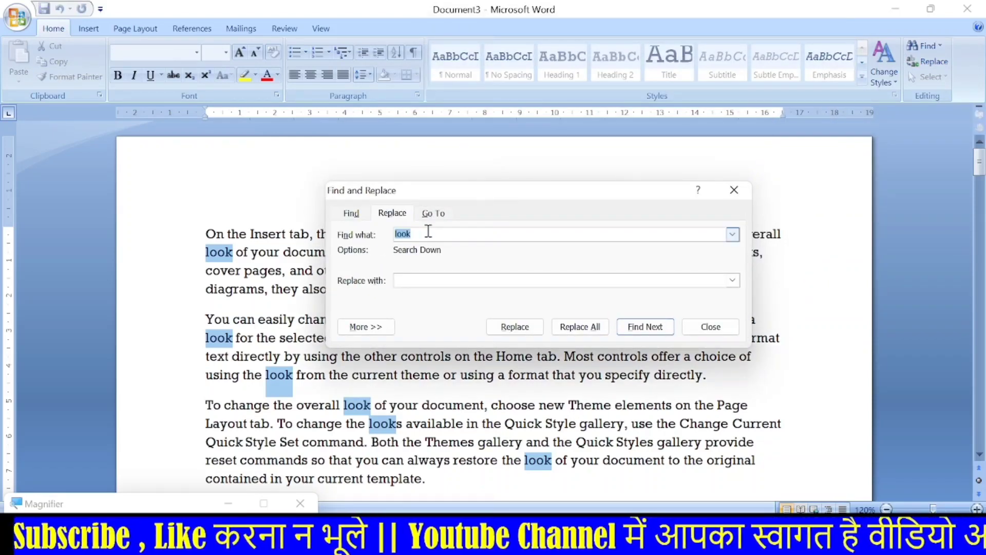